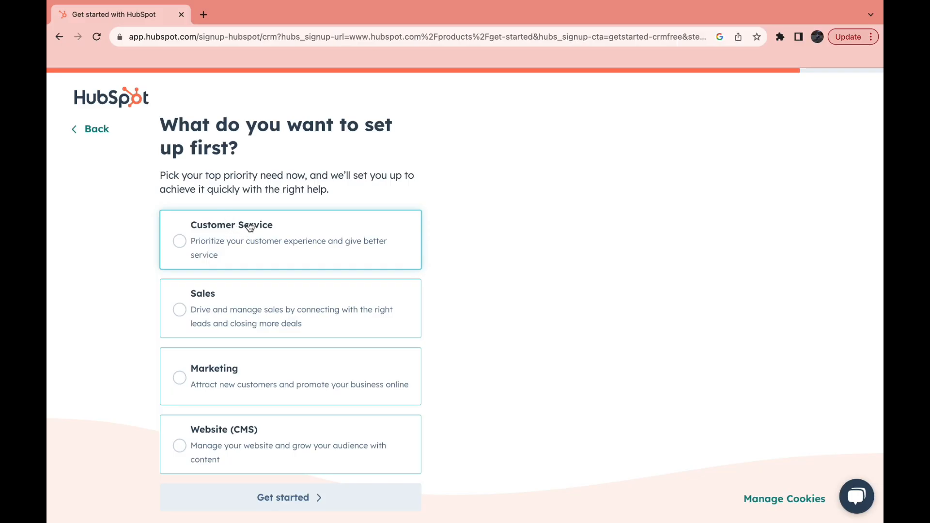
Choose Customer Service as the area to set up first and get started with the account.
click(187, 242)
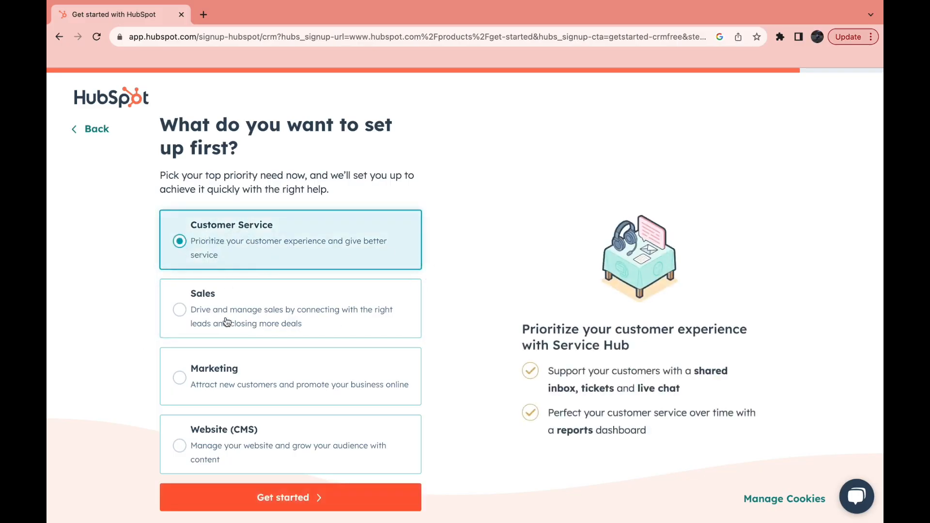
scroll(124, 297, down, 2)
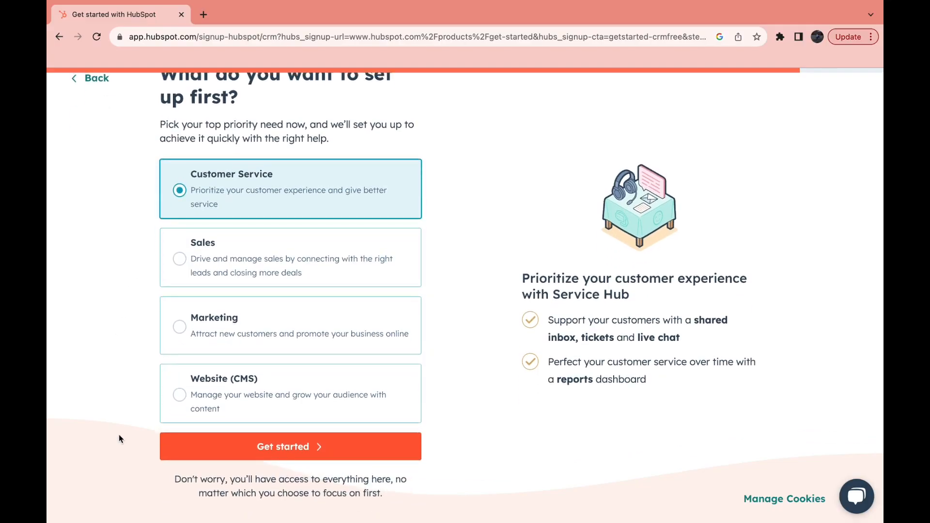
drag(173, 479, 381, 480)
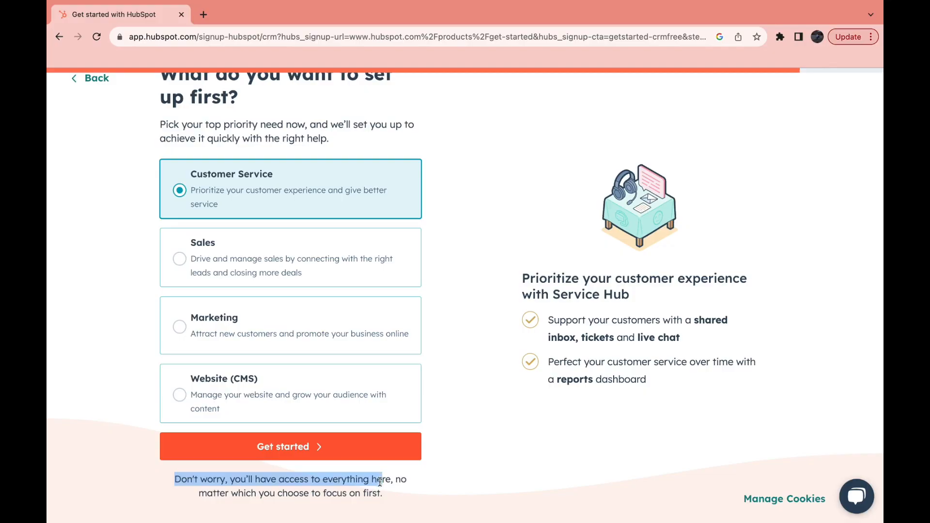
click(506, 346)
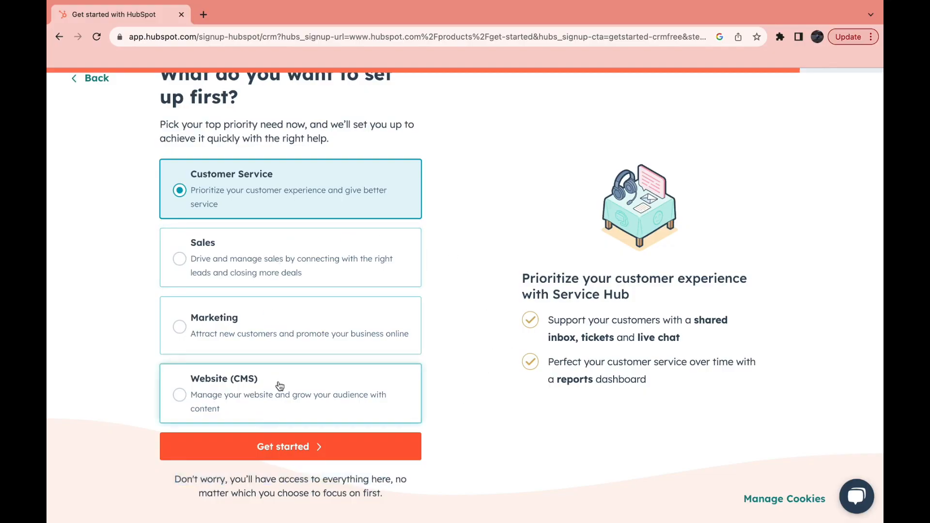
scroll(306, 287, up, 1)
scroll(306, 287, up, 1)
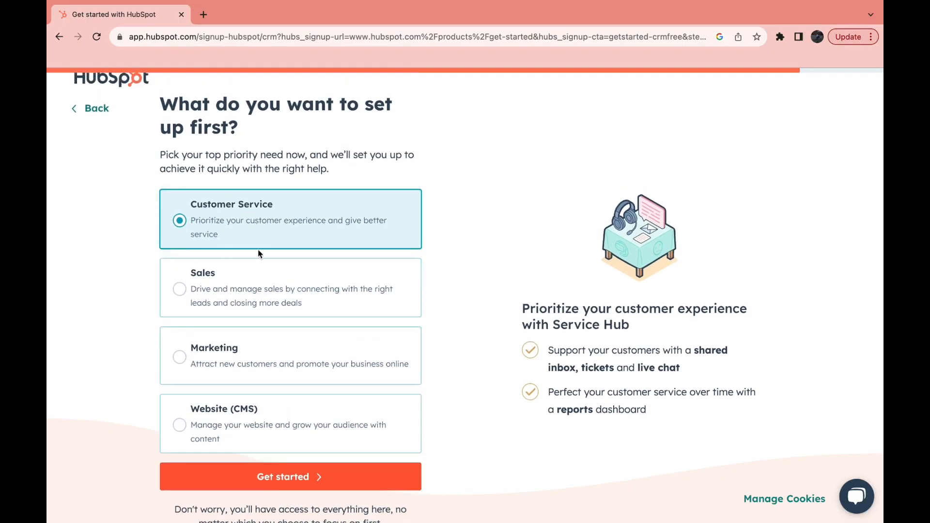
scroll(258, 253, up, 1)
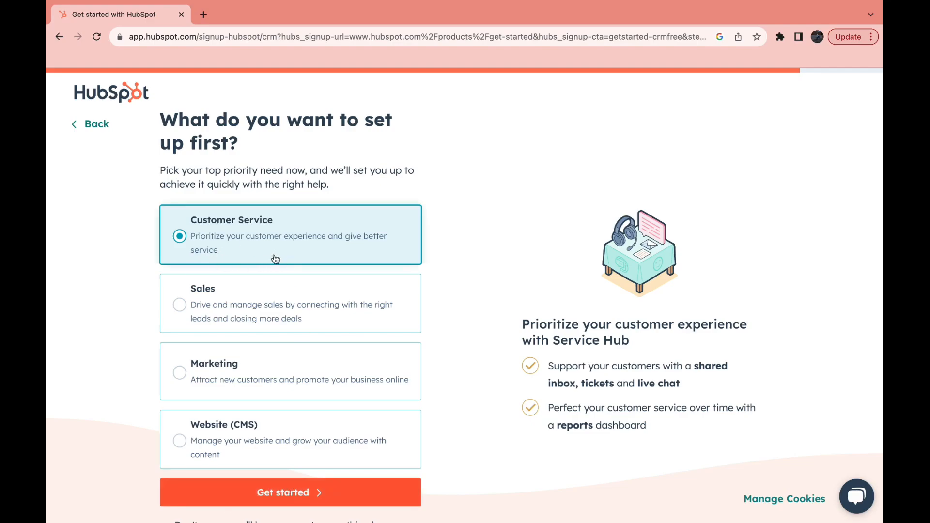
click(239, 490)
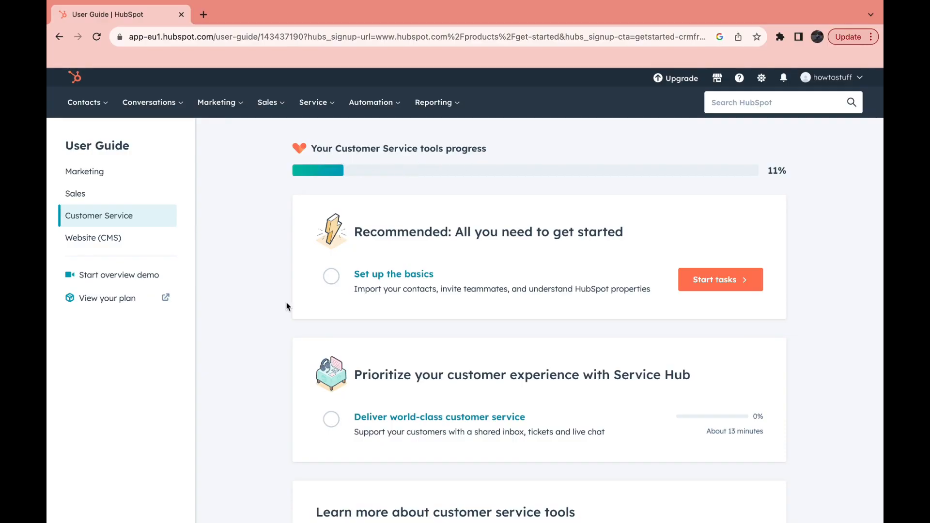
View the Marketing tasks in the user guide and return to the Customer Service tasks.
click(90, 174)
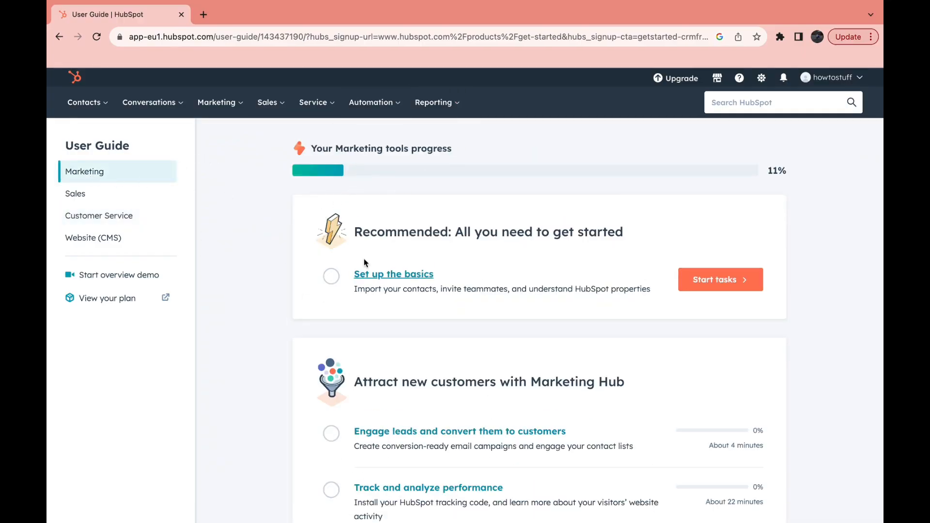
click(107, 217)
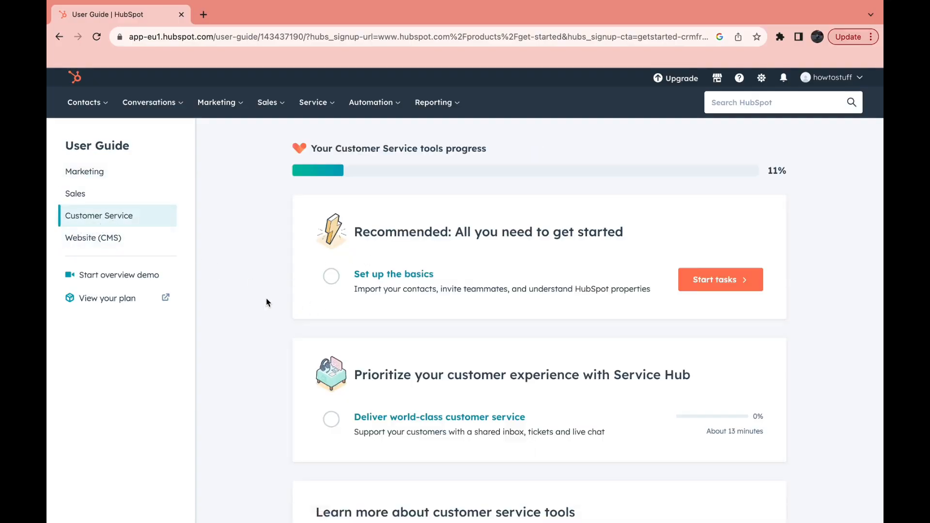
scroll(229, 372, down, 1)
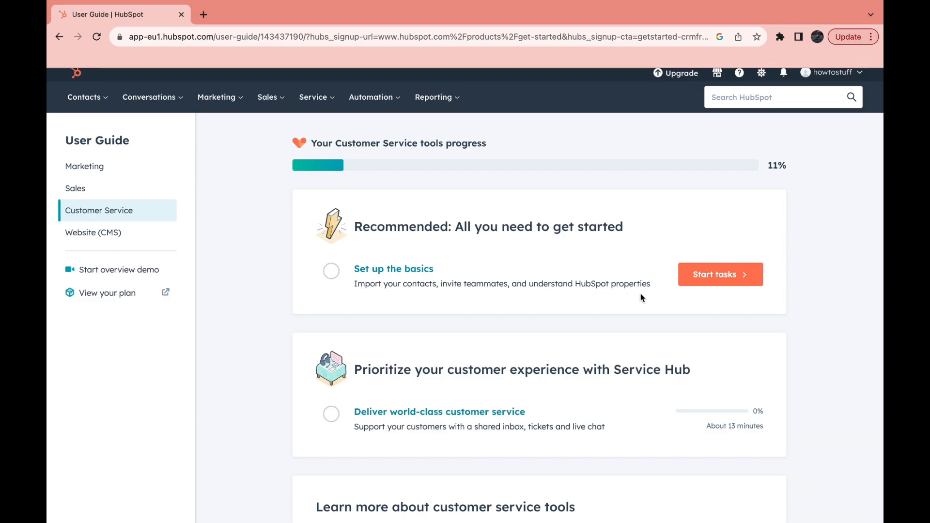
Start the recommended basics tasks and skip creating a new contact for now.
click(721, 280)
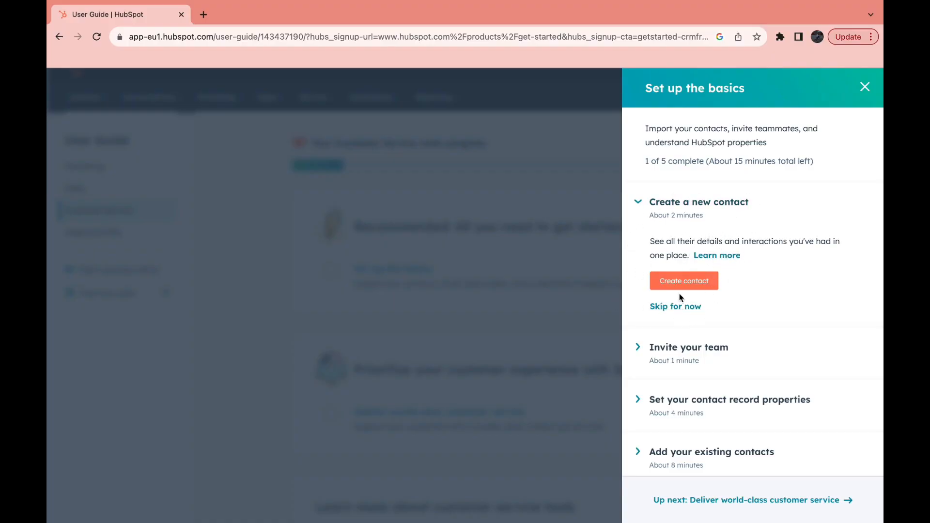
click(677, 307)
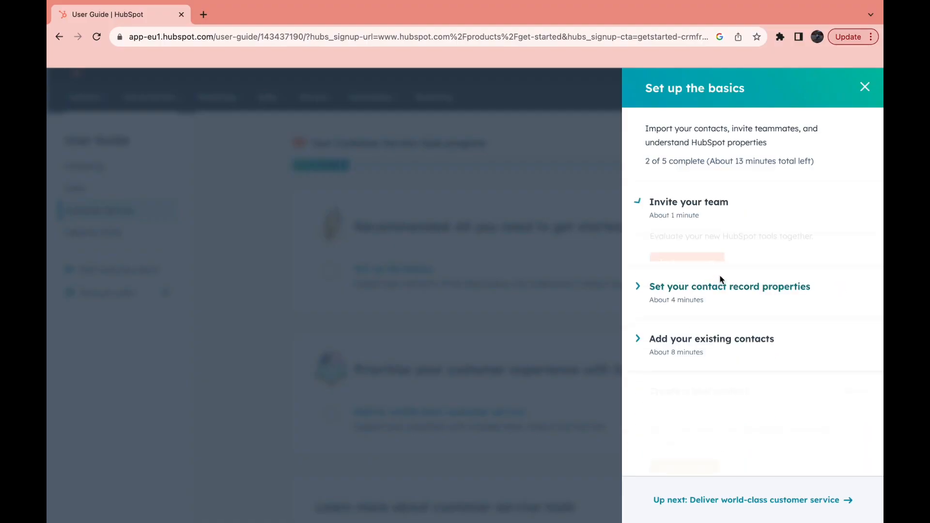
Invite a teammate as super admin by entering their e-mail address and sending the invite.
click(698, 266)
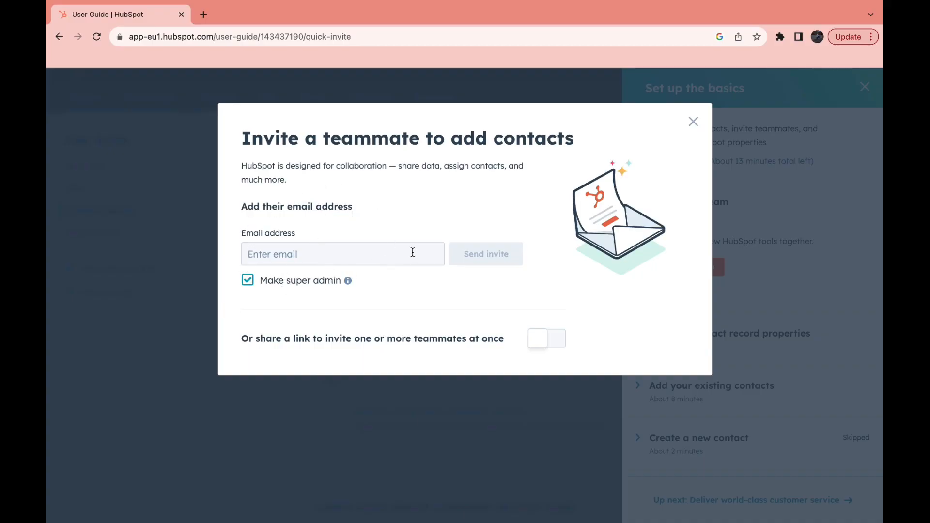
click(302, 261)
key(ctrl+v)
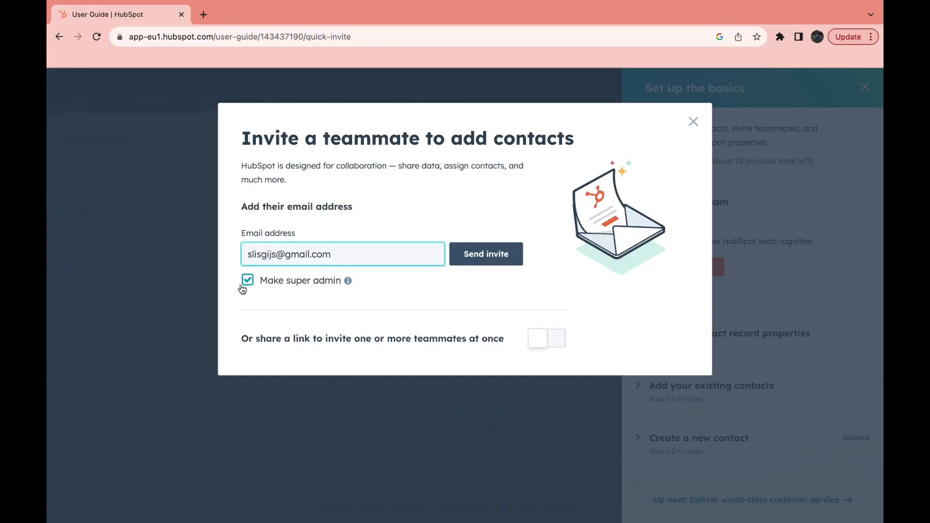
click(321, 269)
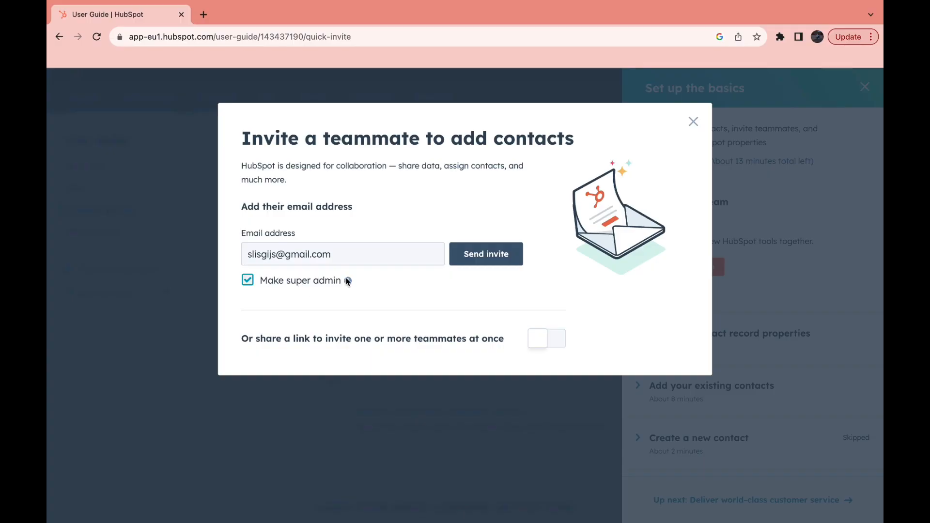
mouse_move(345, 279)
click(538, 341)
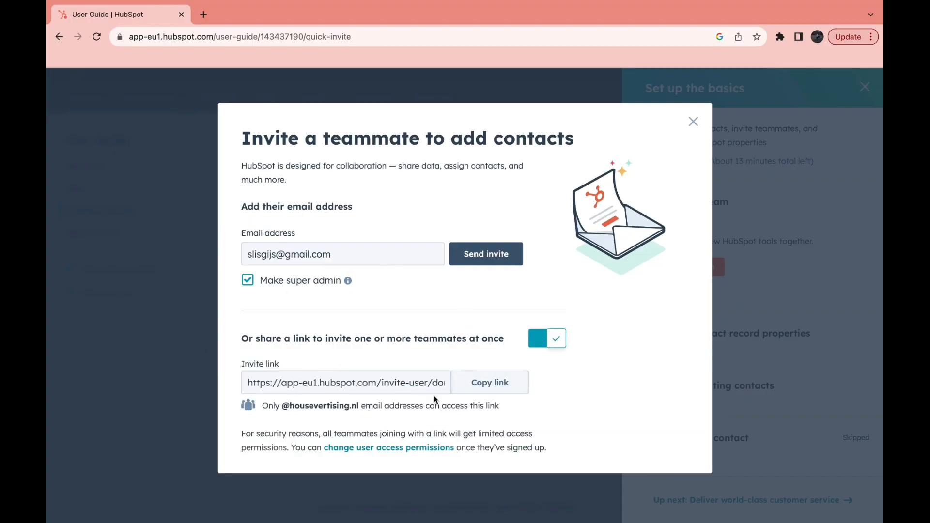
click(550, 346)
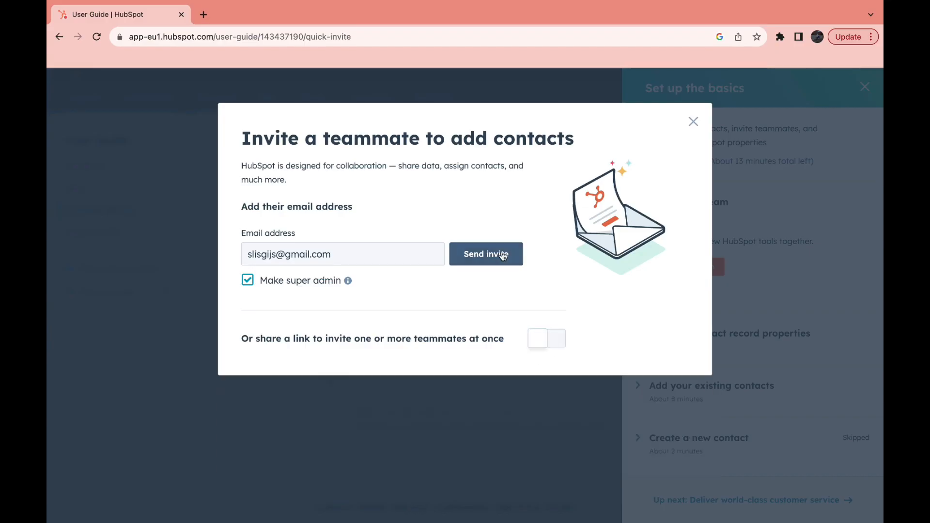
click(462, 264)
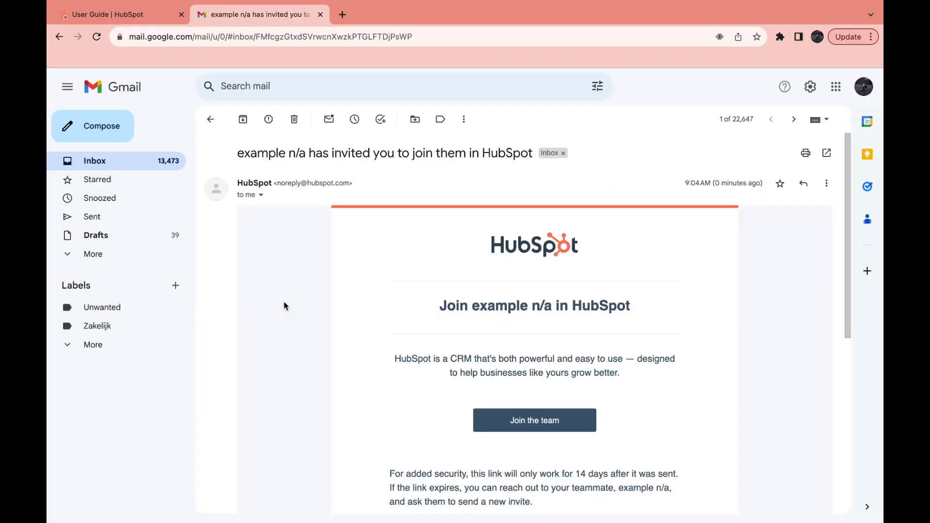
Switch to Gmail, accept the HubSpot team invitation from its e-mail and continue with the invited Google account.
scroll(291, 301, down, 1)
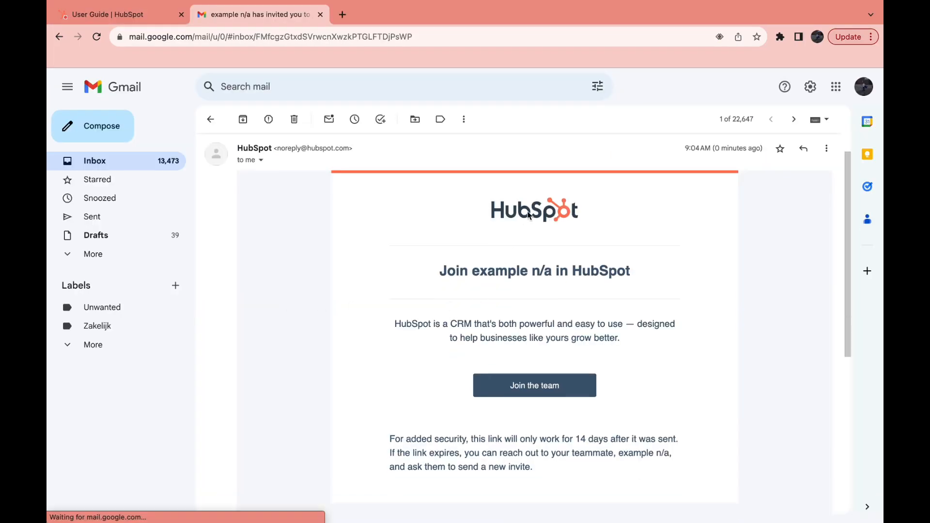
scroll(334, 288, down, 2)
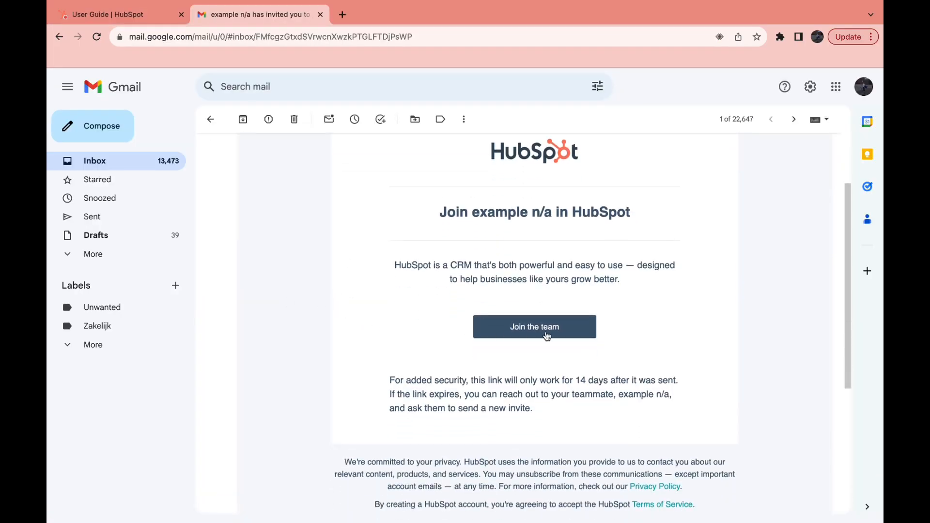
click(533, 328)
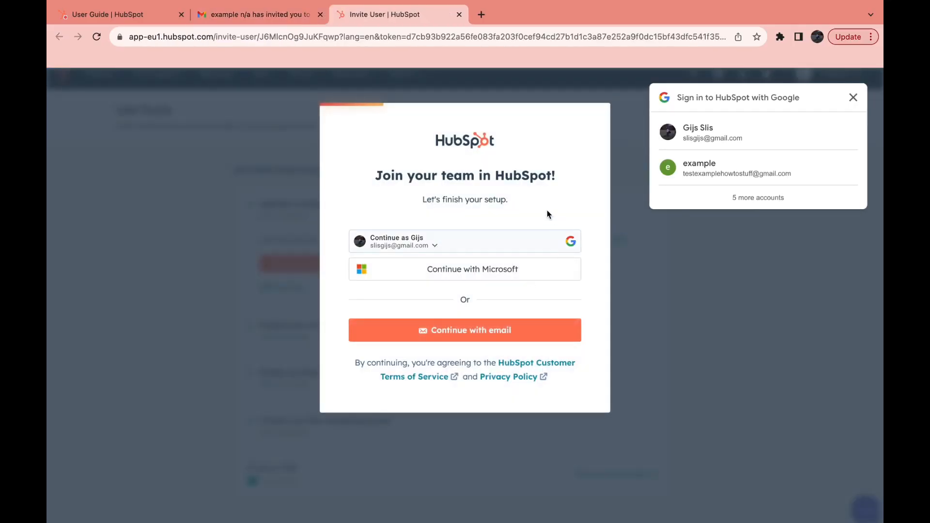
click(511, 240)
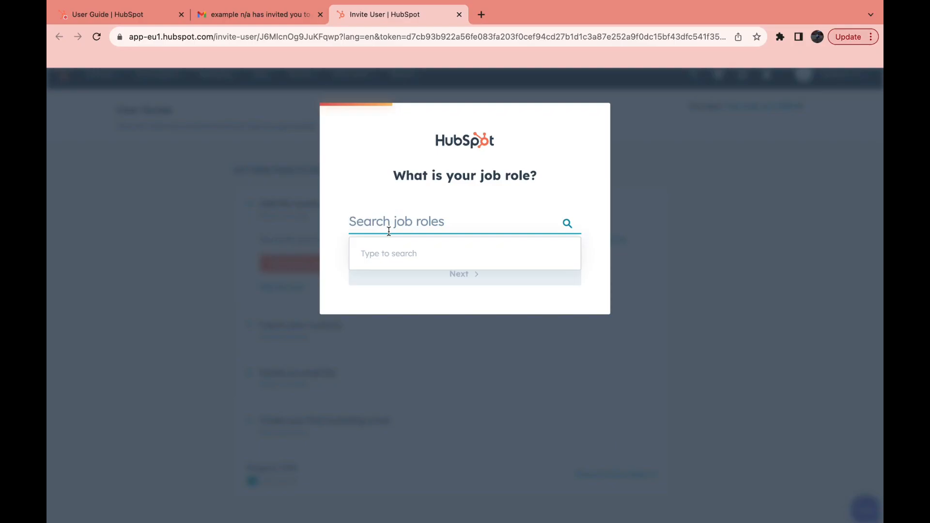
Set the teammate's job role to Photographer and choose Marketing as the CRM area to explore first.
text(photo)
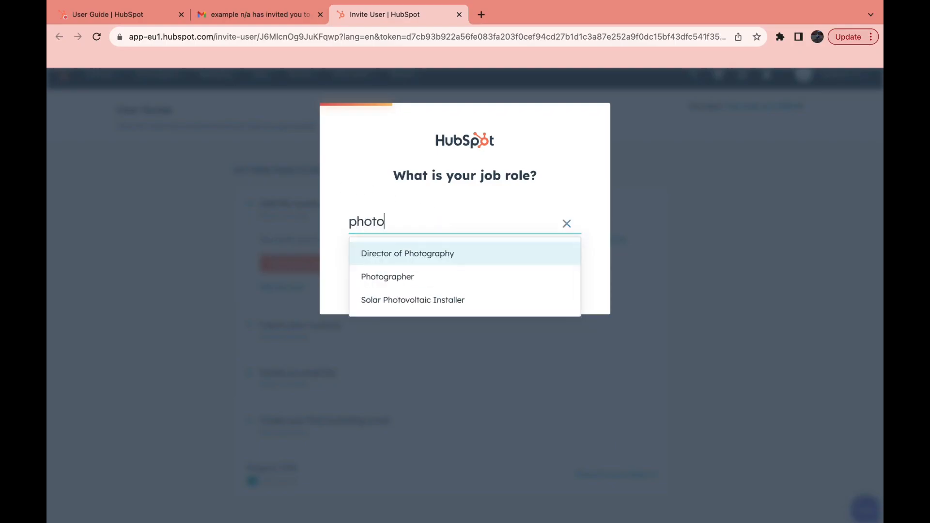
click(387, 276)
click(391, 280)
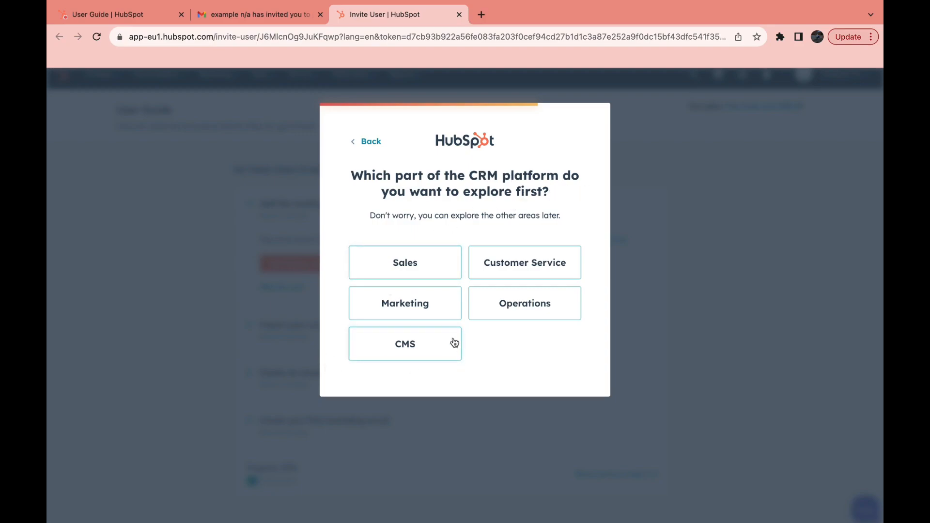
click(414, 309)
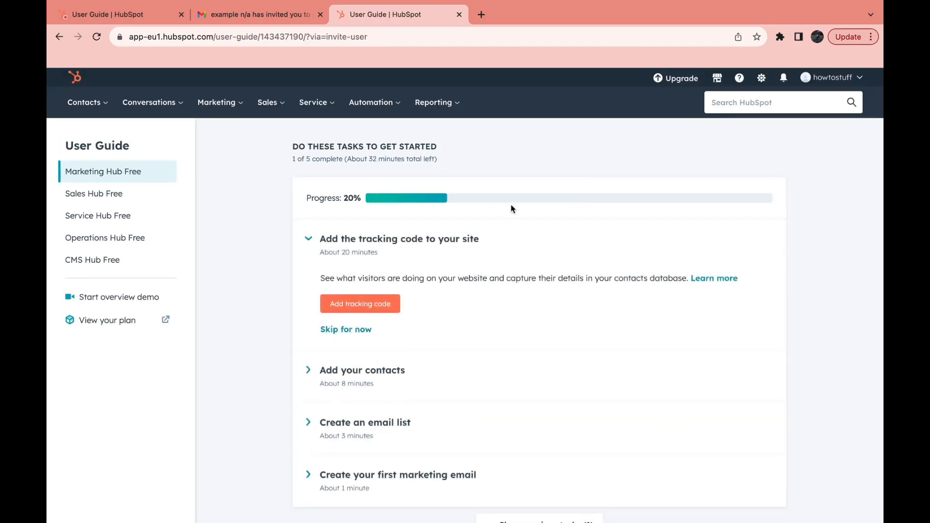
Close the invitation e-mail and teammate user guide pages, and dismiss the teammate invite dialog.
click(320, 15)
click(320, 14)
click(693, 123)
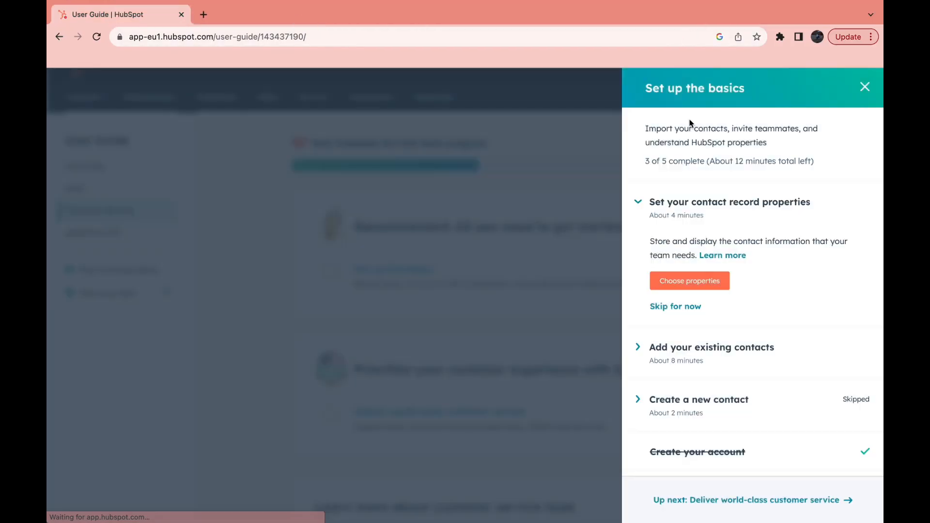
Skip the task of adding existing contacts for now.
scroll(696, 331, down, 1)
click(699, 316)
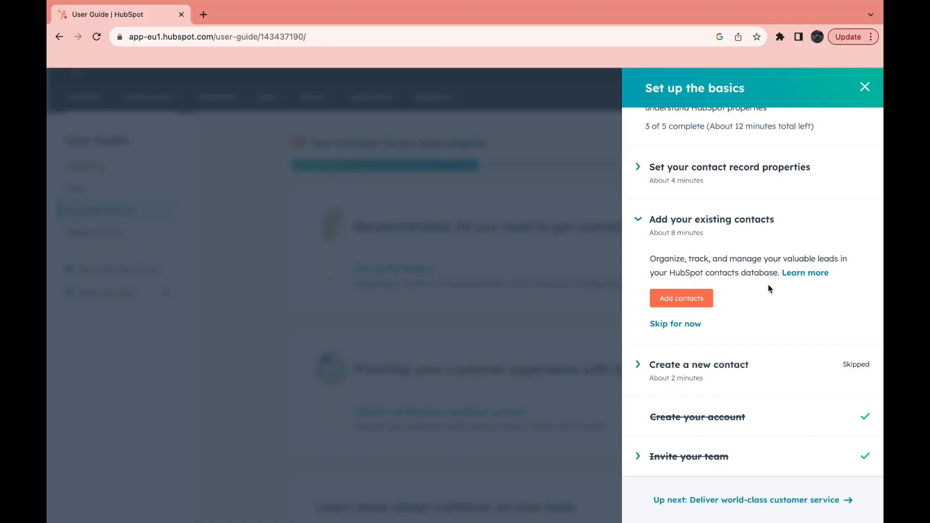
click(687, 324)
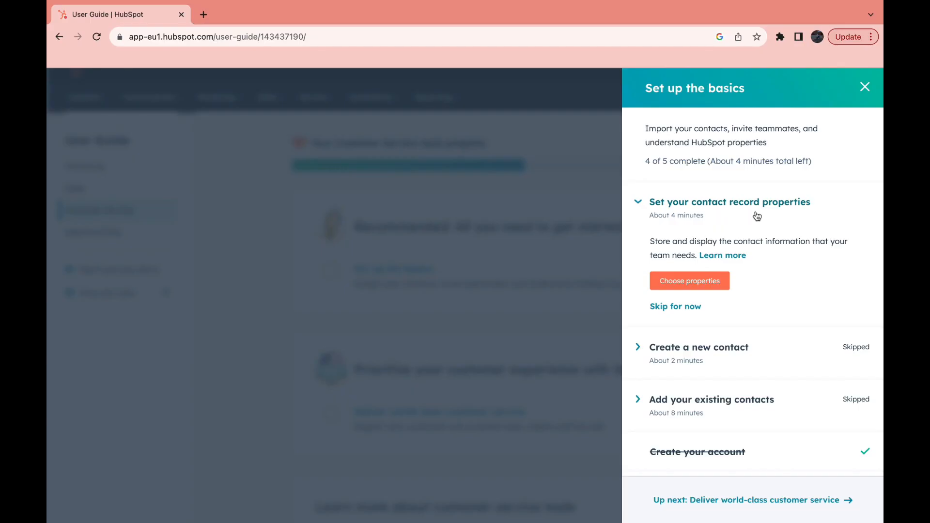
Open the contact record properties task, examine the sample contact's property fields, and return to the user guide.
click(715, 286)
scroll(145, 275, down, 1)
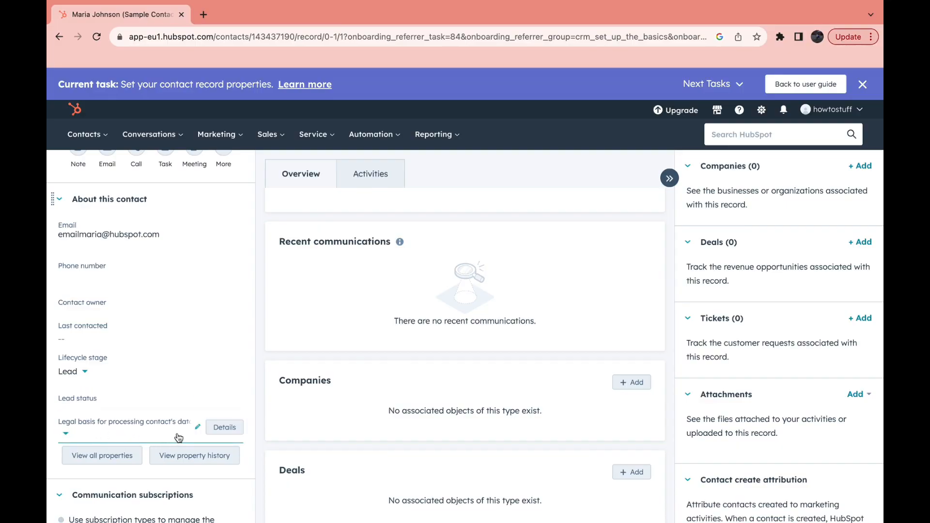
scroll(179, 437, down, 1)
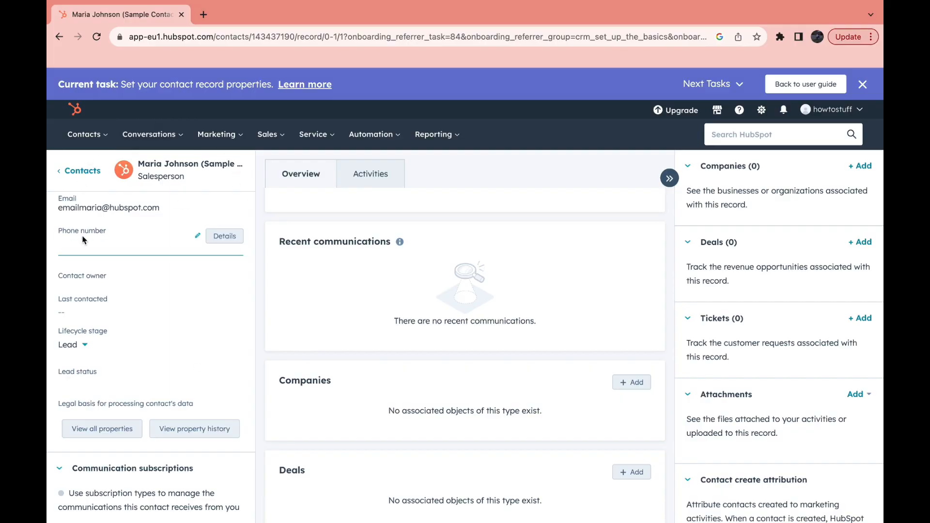
click(59, 37)
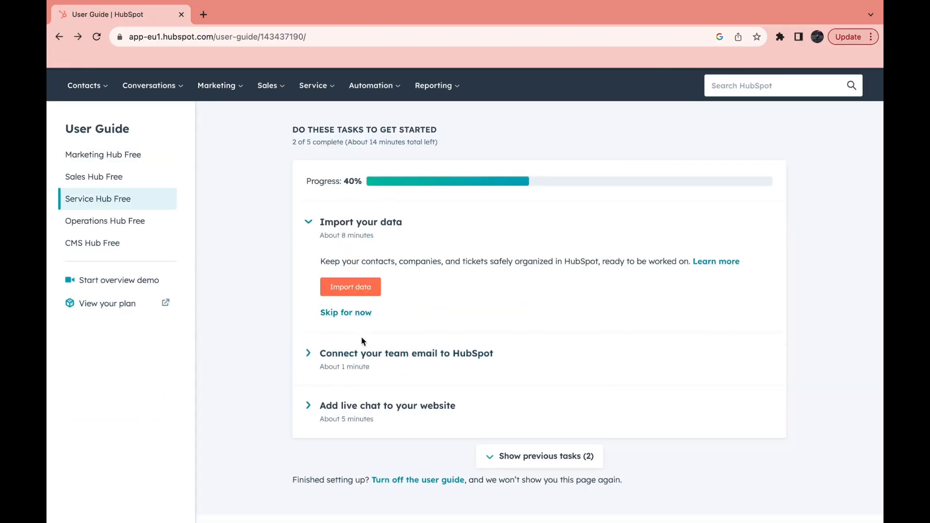
Skip the Service Hub tasks for importing data and connecting the team email.
click(343, 314)
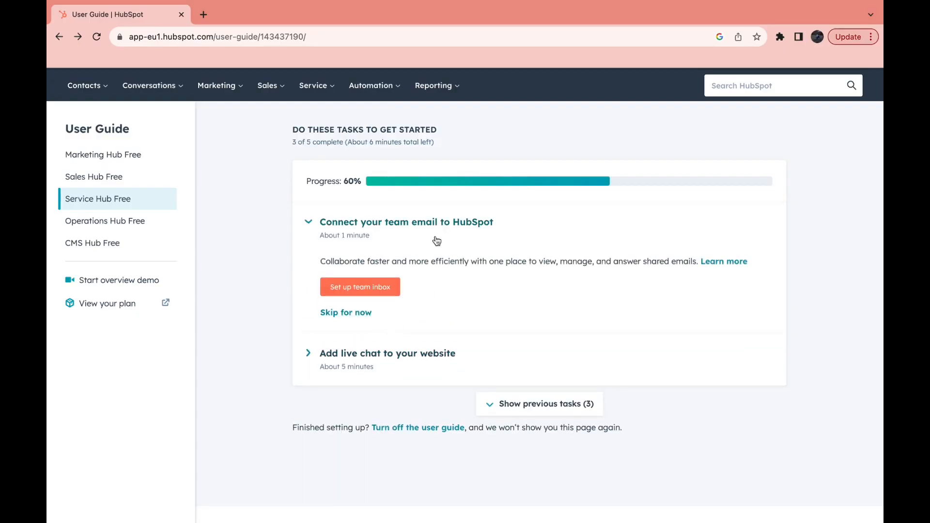
click(340, 314)
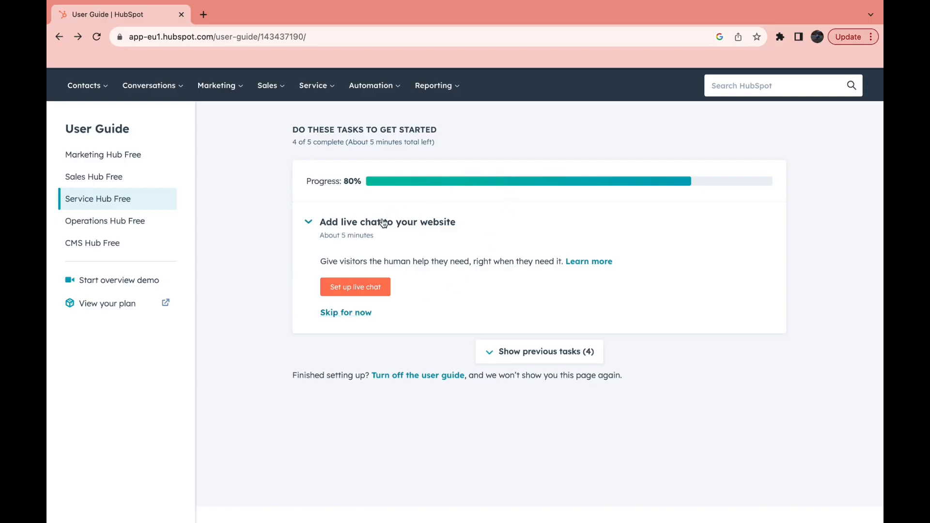
Start the live chat setup and set the chat's accent color to the purple-blue gradient 5e6ab8.
click(348, 291)
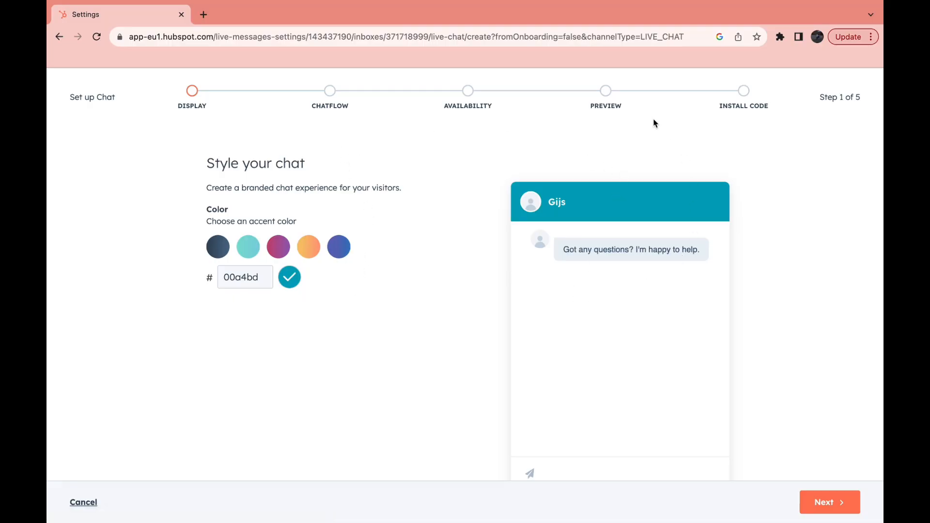
click(216, 247)
click(248, 248)
click(278, 247)
click(309, 248)
click(345, 249)
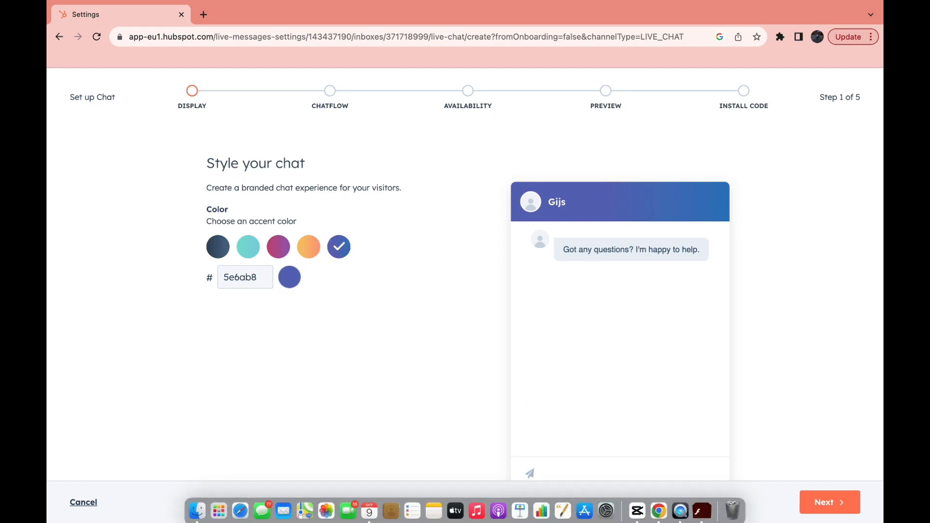
Proceed to the chatflow settings, set the chat heading to Contact owner, and continue to the availability settings.
click(823, 507)
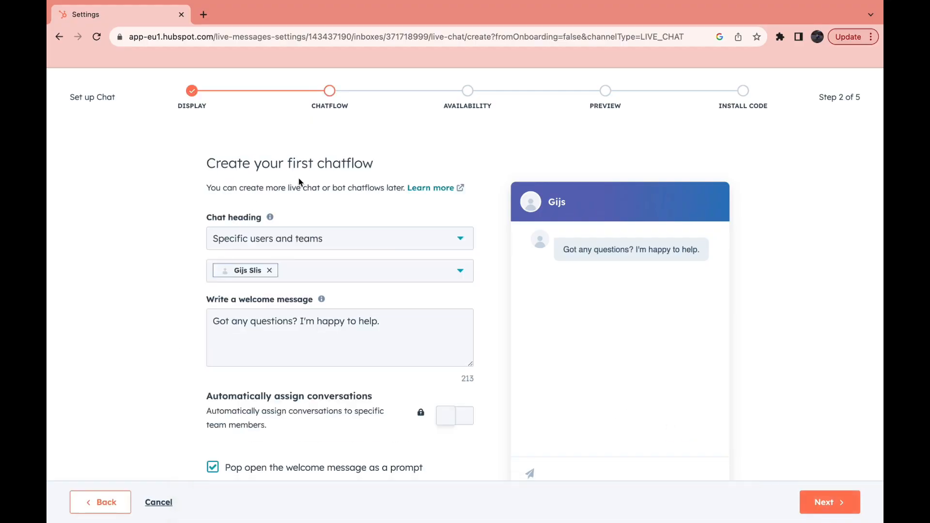
scroll(199, 293, down, 1)
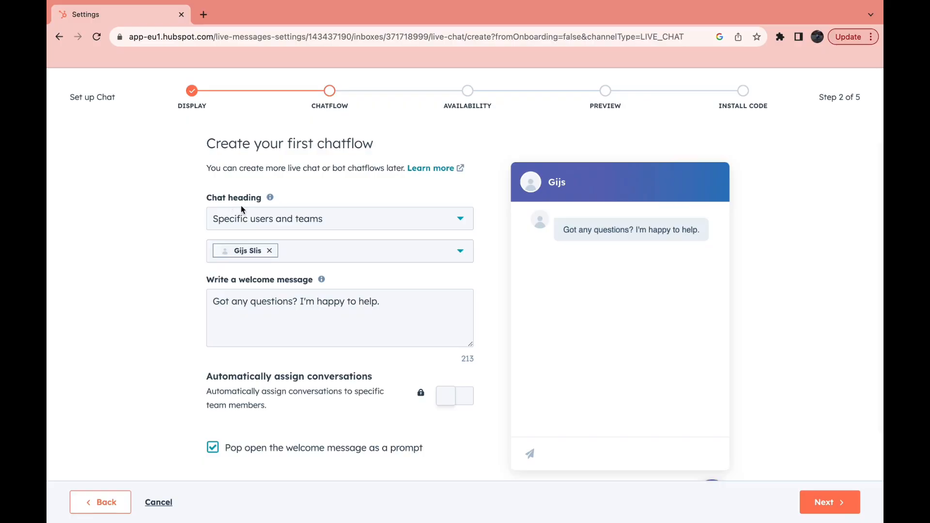
click(275, 220)
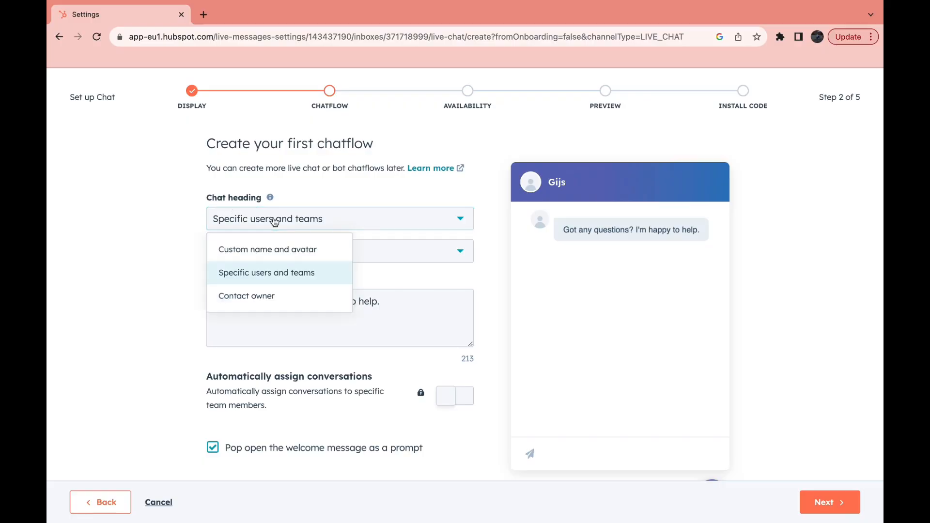
click(263, 300)
scroll(145, 311, down, 1)
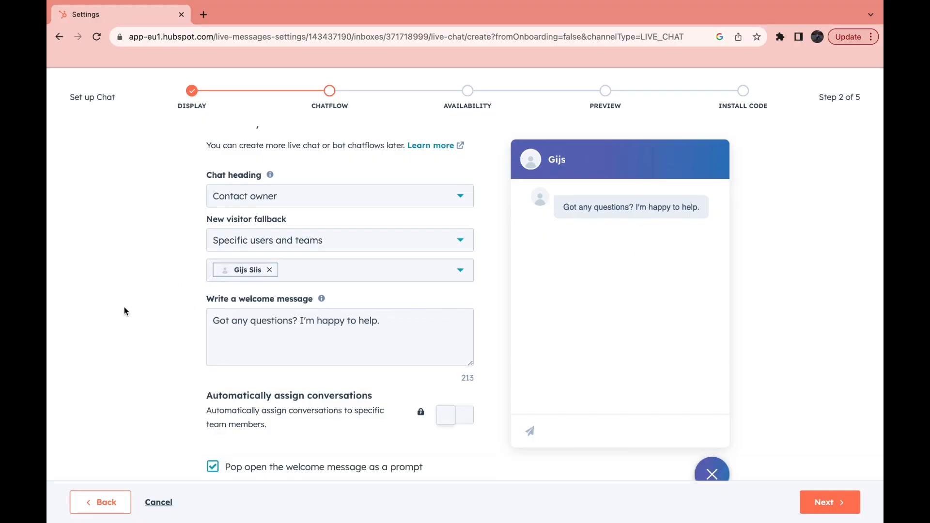
scroll(283, 293, down, 1)
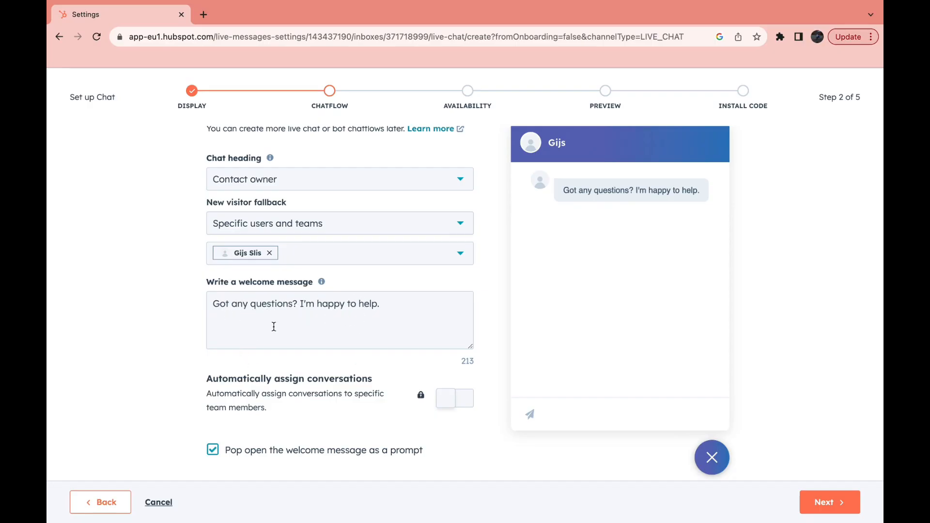
scroll(145, 432, down, 1)
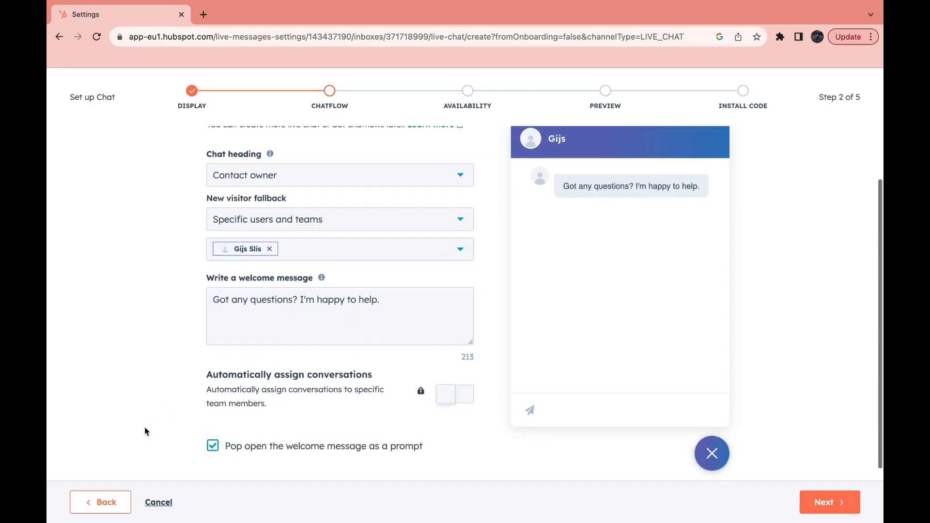
scroll(145, 431, up, 1)
click(849, 504)
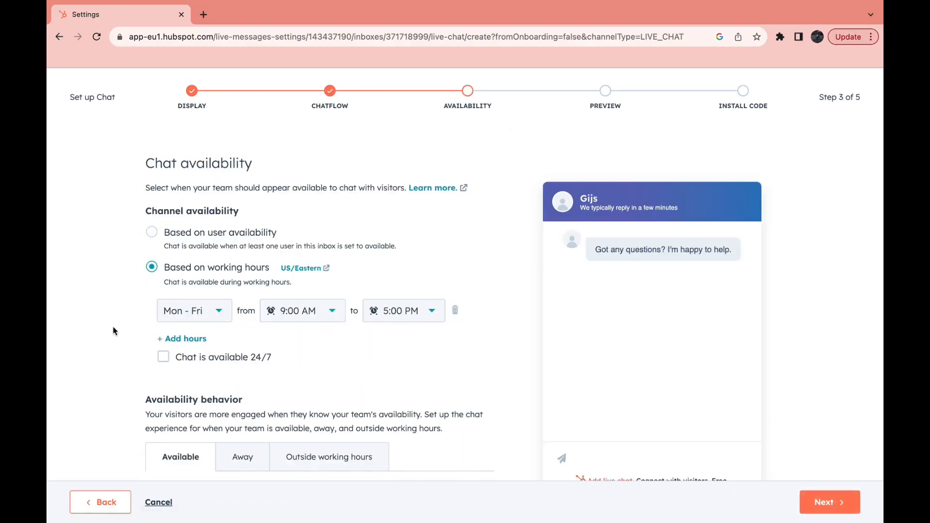
Review the chat's working hours and the behavior options for when the team is away.
scroll(112, 331, down, 1)
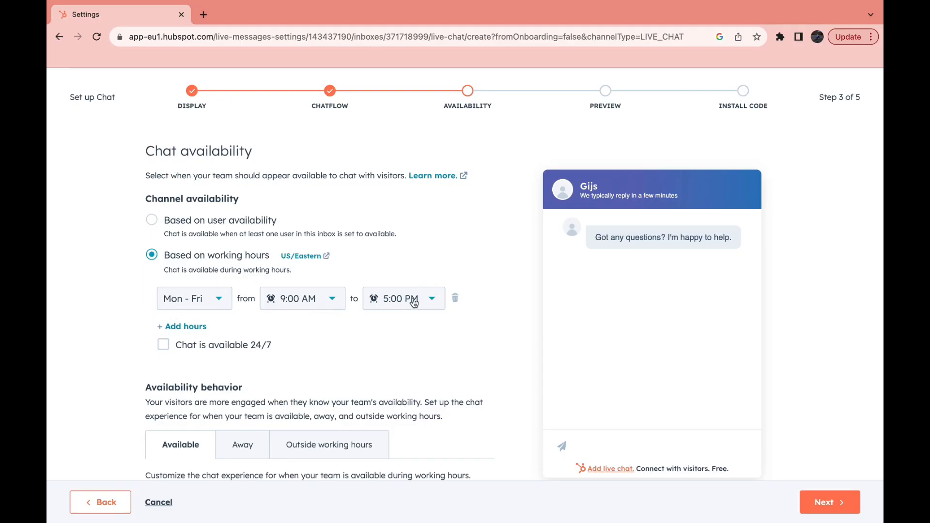
scroll(107, 383, down, 1)
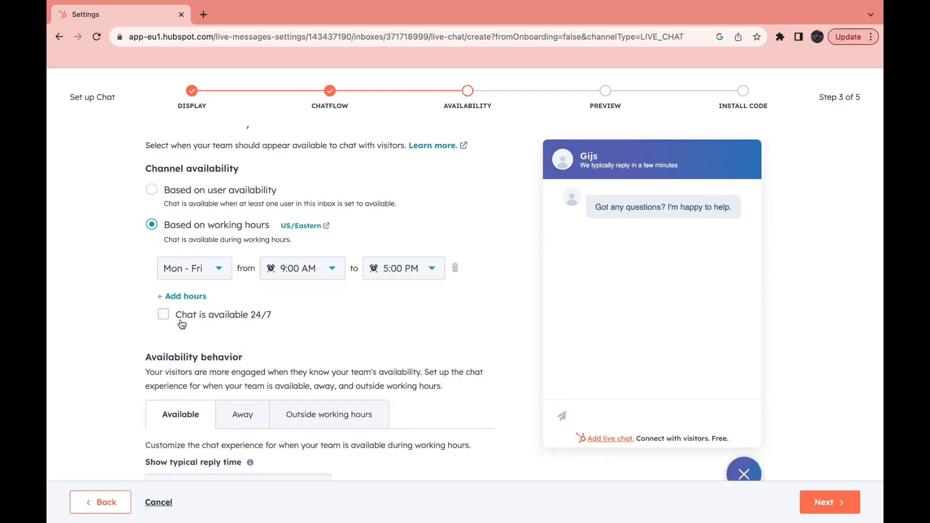
scroll(193, 322, down, 2)
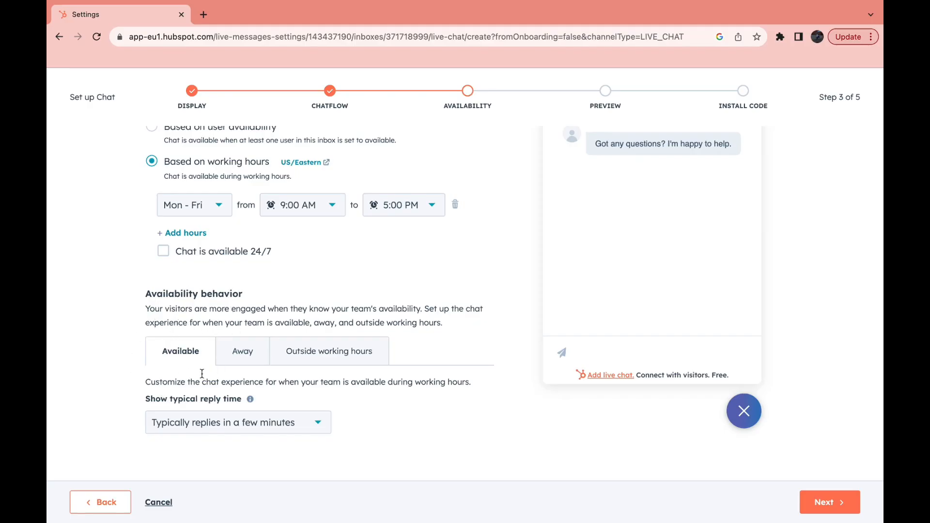
click(249, 350)
scroll(180, 398, down, 2)
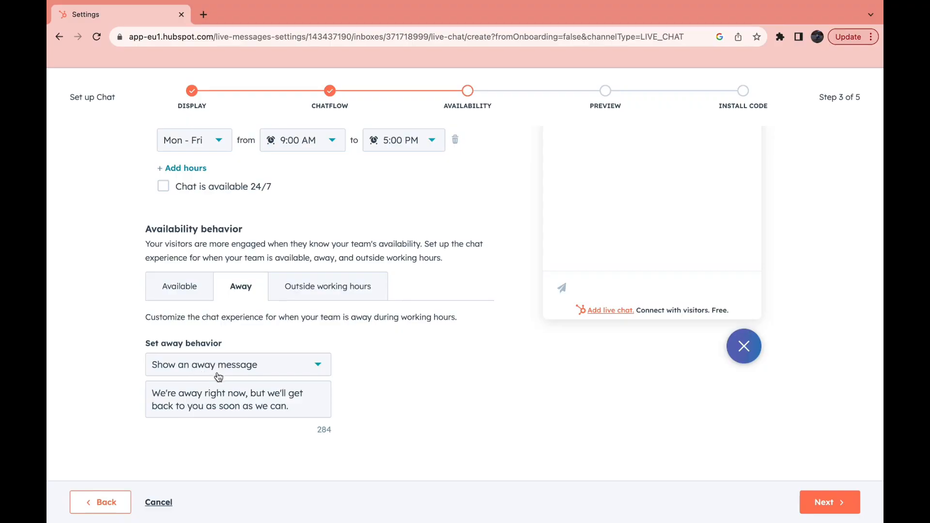
click(203, 368)
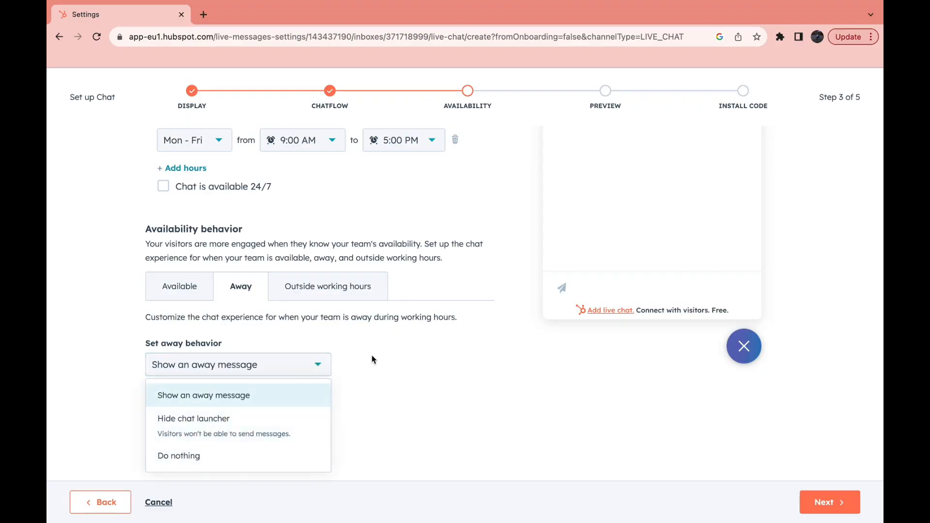
click(356, 360)
Set the chat's offline behavior outside working hours to Hide chat launcher.
click(315, 286)
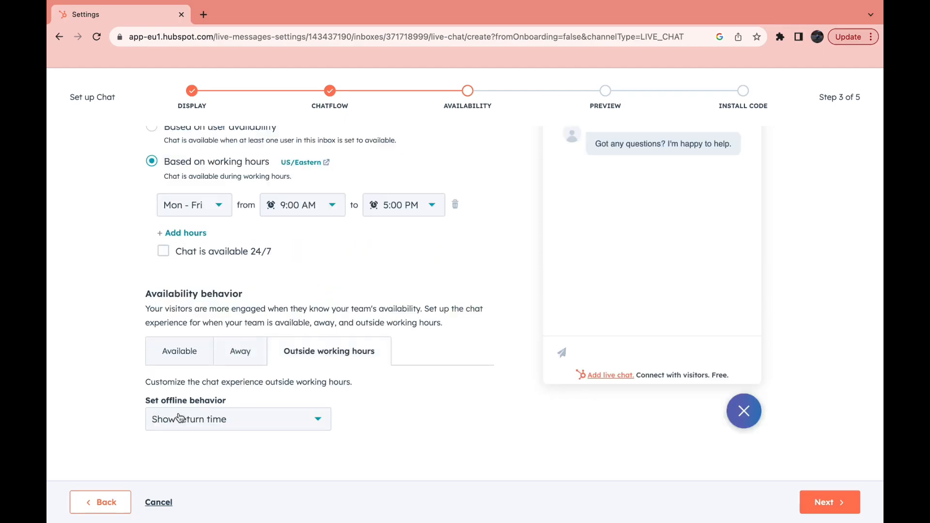
click(207, 430)
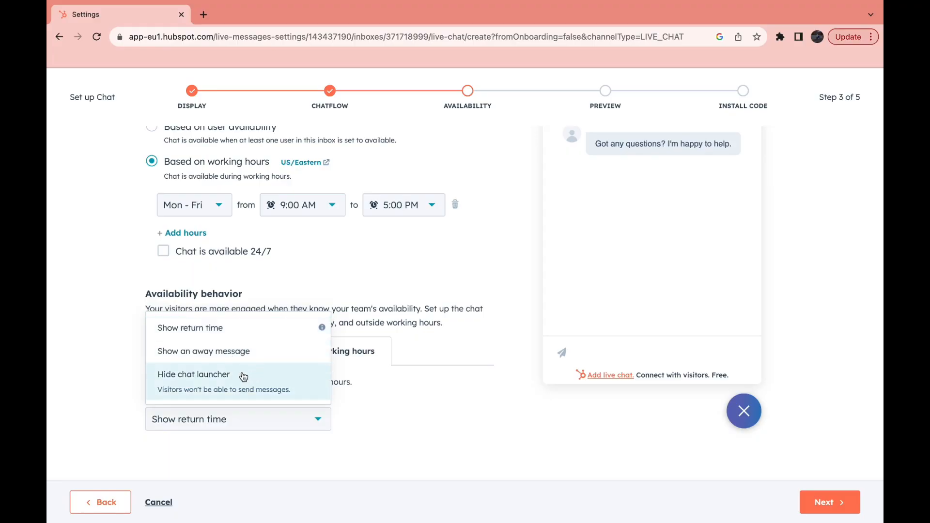
click(234, 385)
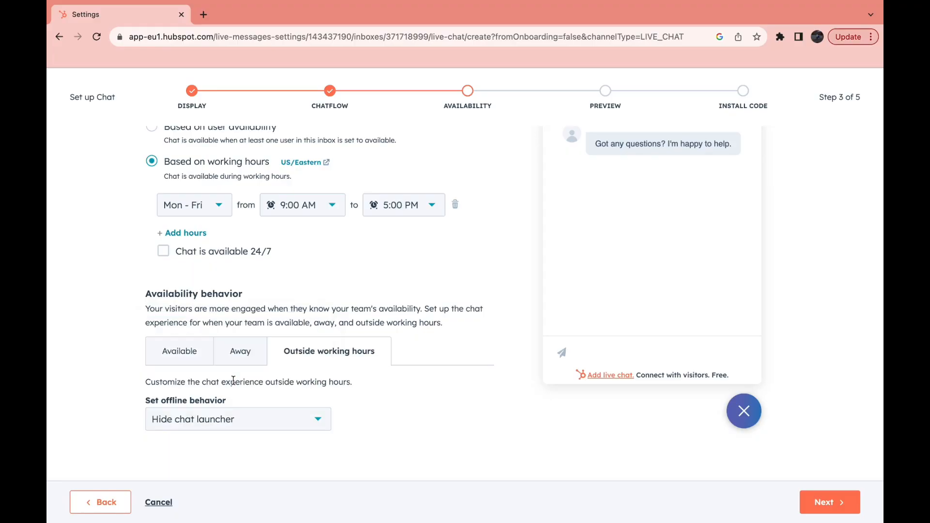
Set the chat's away behavior to Hide chat launcher and continue to the chat preview.
click(242, 352)
click(219, 421)
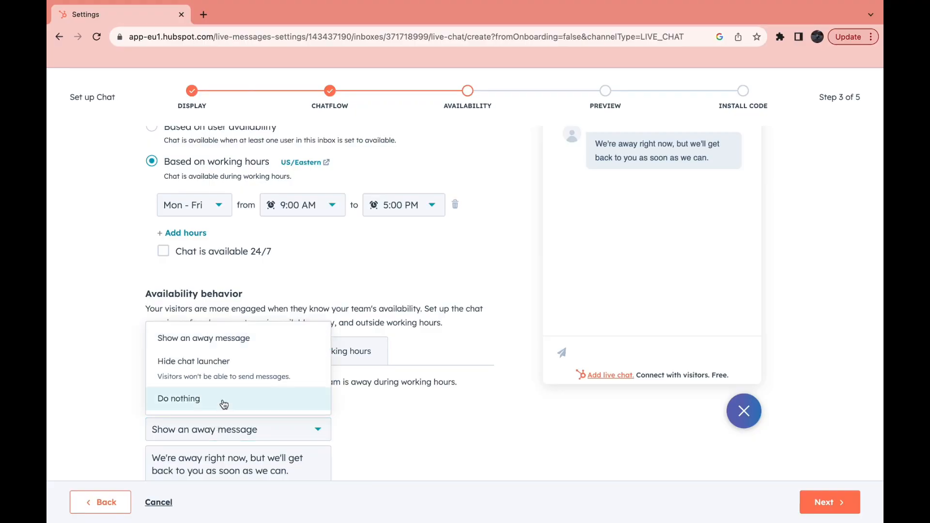
click(199, 369)
click(177, 351)
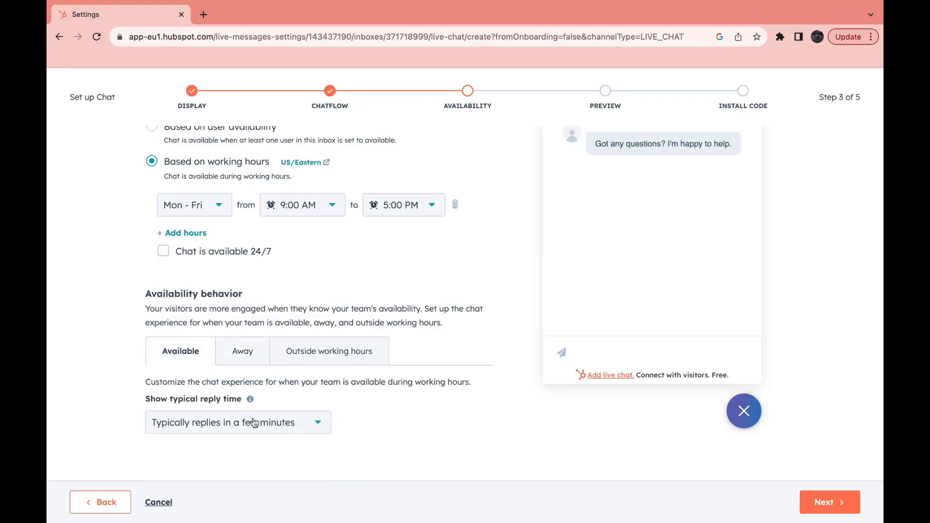
click(829, 504)
Examine how the chat widget looks in the mobile and desktop previews.
scroll(535, 353, down, 2)
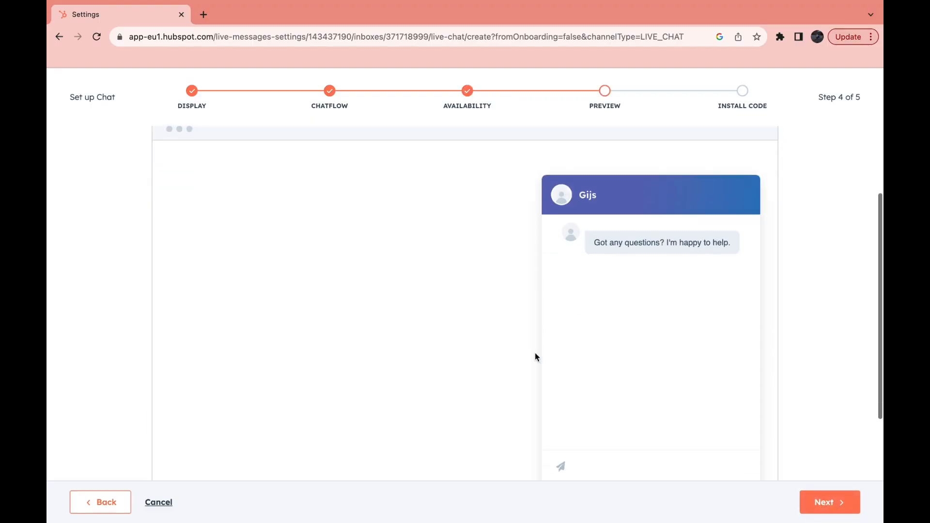
scroll(535, 353, up, 1)
scroll(535, 357, down, 1)
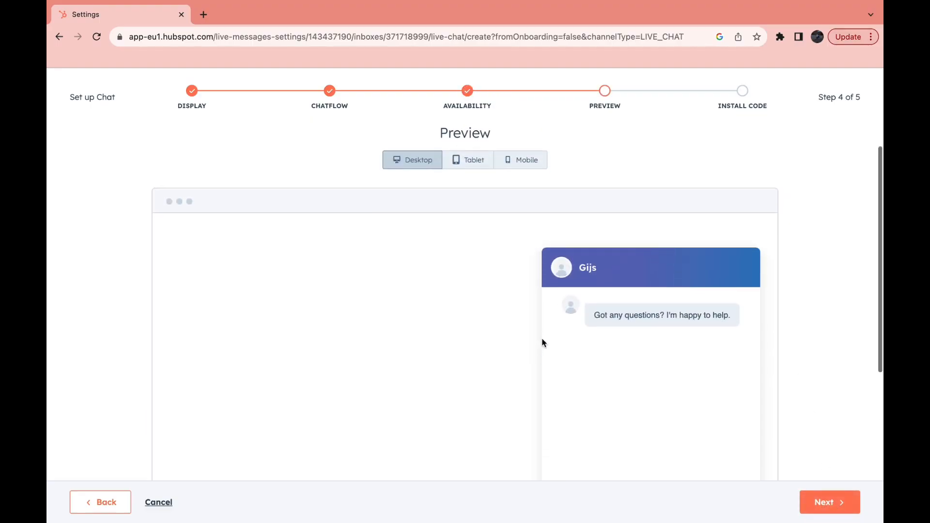
click(516, 164)
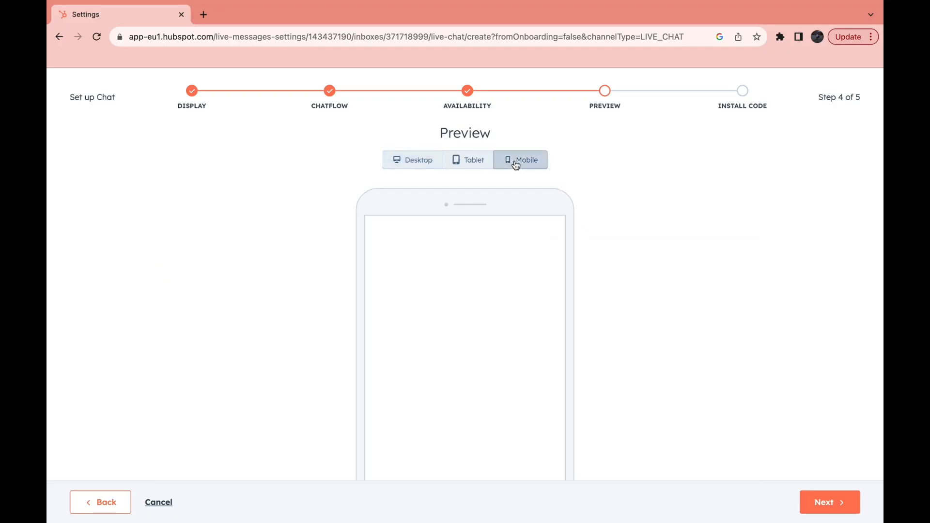
scroll(431, 290, down, 3)
scroll(485, 313, up, 5)
click(412, 191)
scroll(473, 338, down, 3)
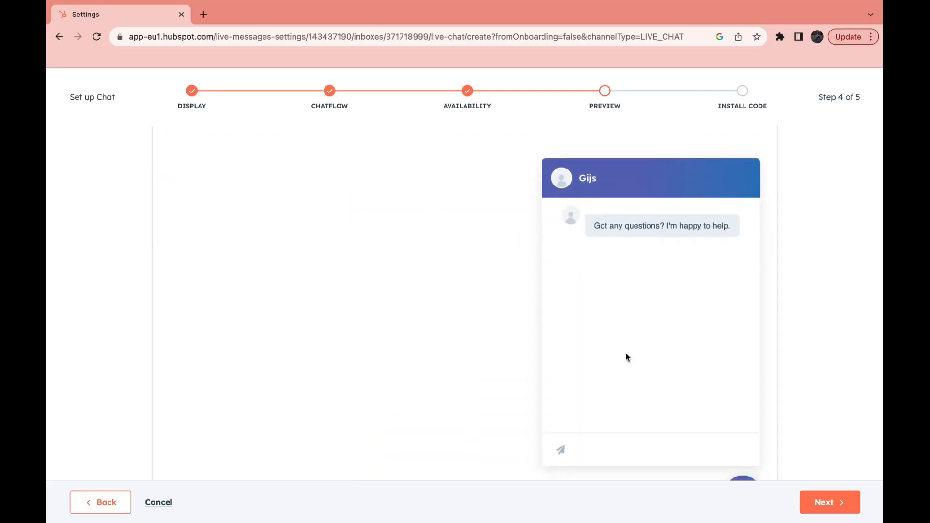
Continue to the code installation, copy the tracking code, and choose Wix for the installation instructions.
click(819, 503)
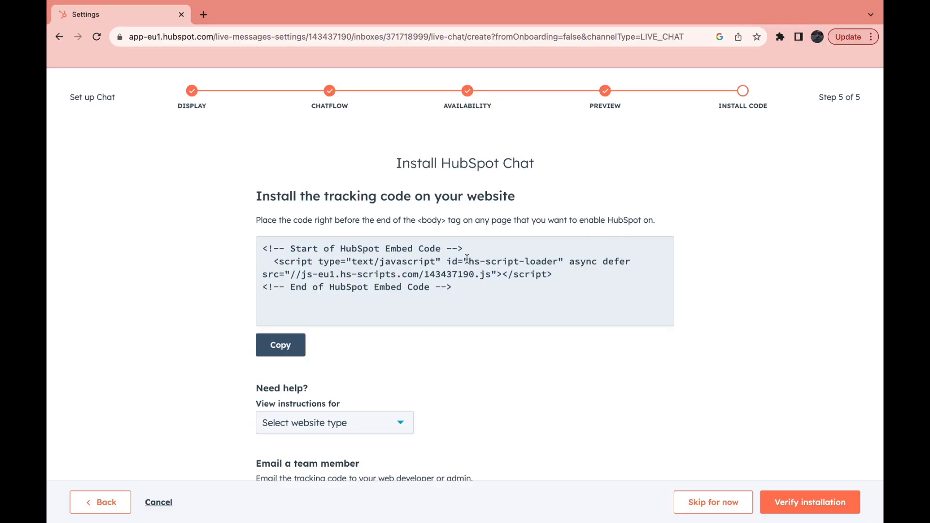
click(300, 351)
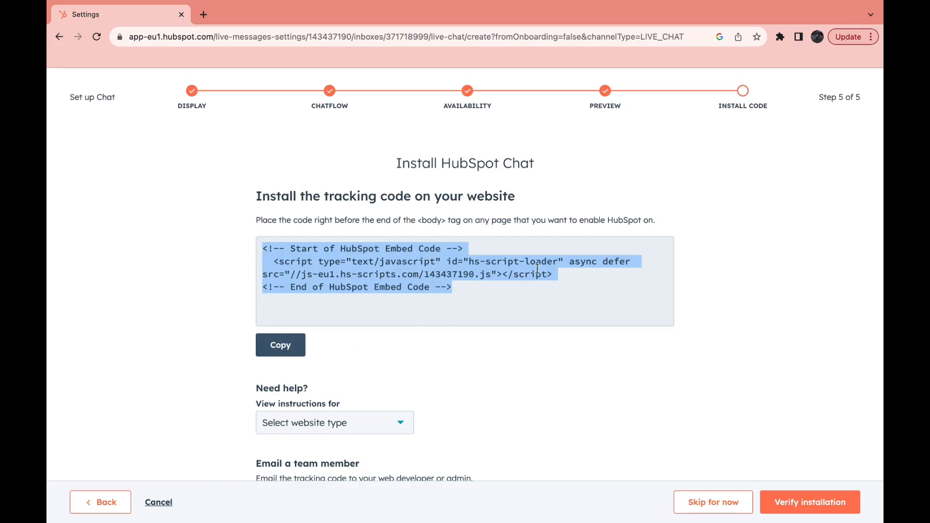
scroll(146, 420, down, 1)
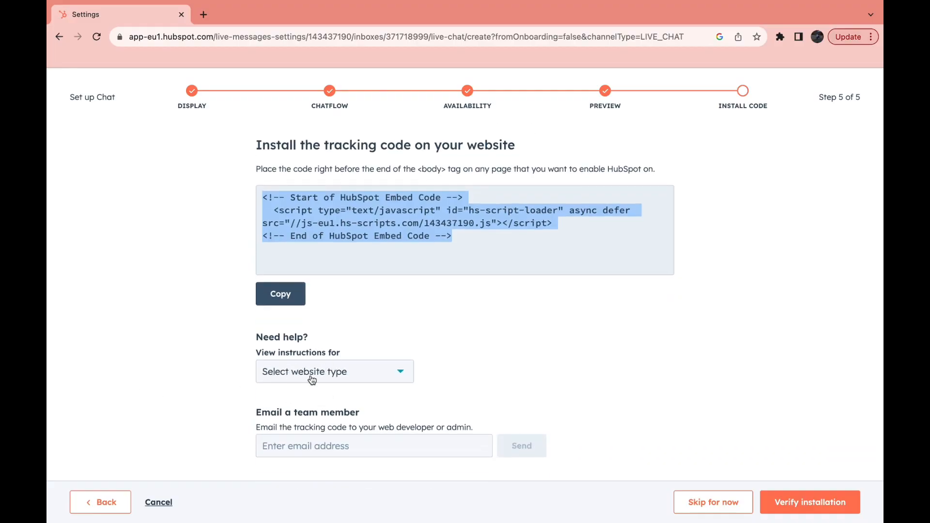
click(358, 378)
scroll(332, 257, down, 3)
click(294, 280)
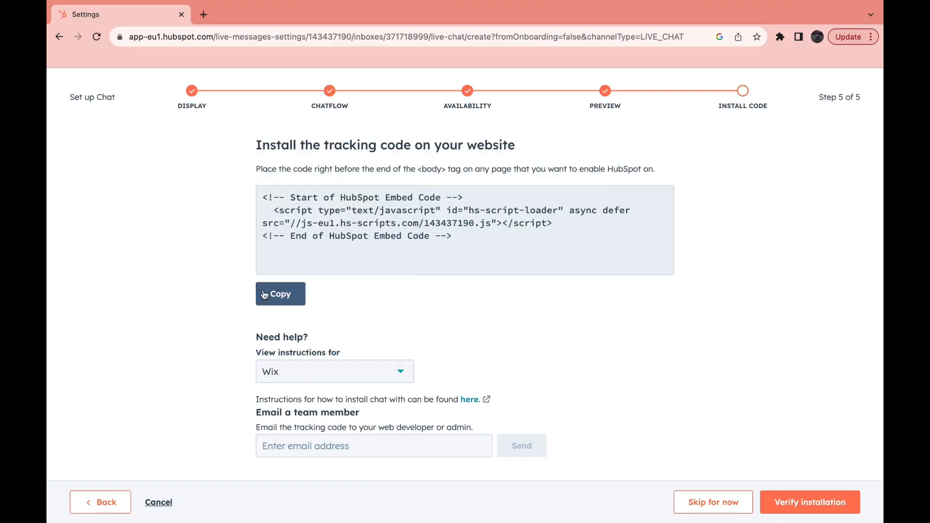
Skip verifying the tracking code installation for now and view the live chat test message in the inbox.
scroll(355, 353, down, 1)
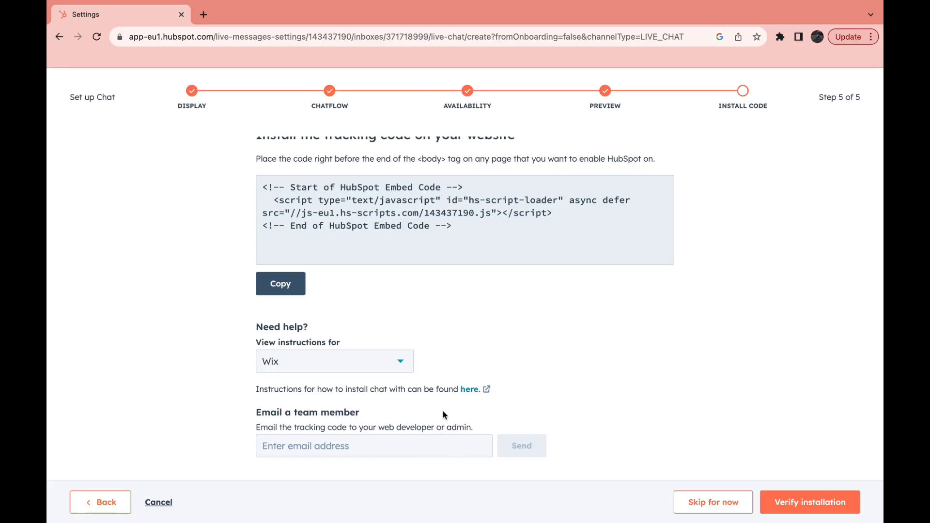
scroll(495, 455, up, 2)
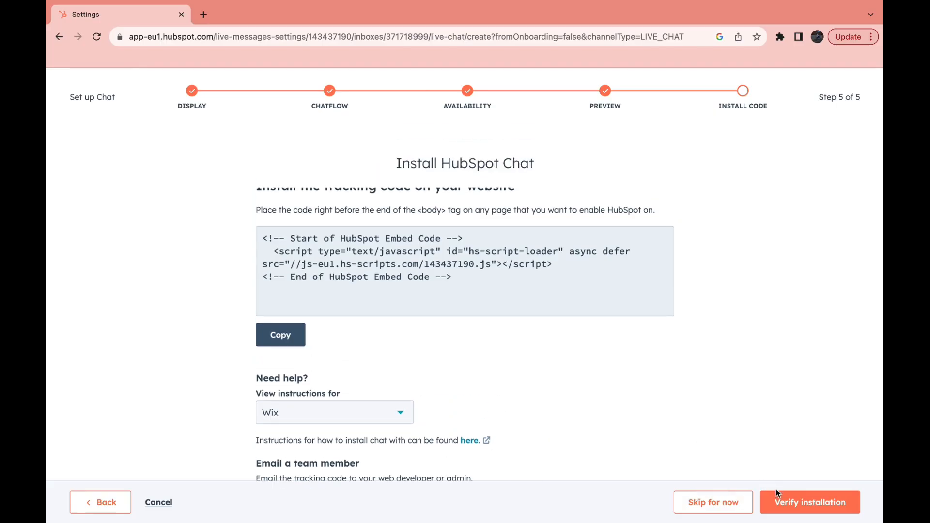
click(788, 513)
click(721, 511)
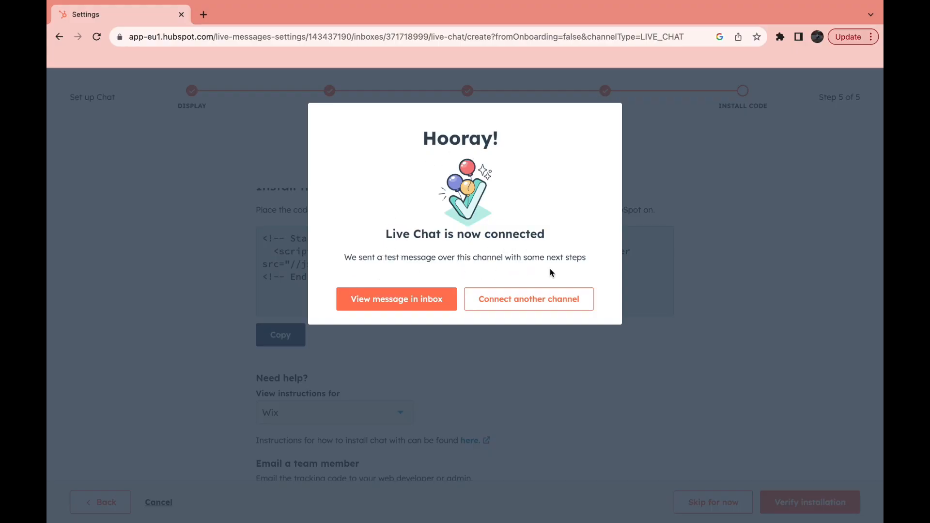
click(415, 300)
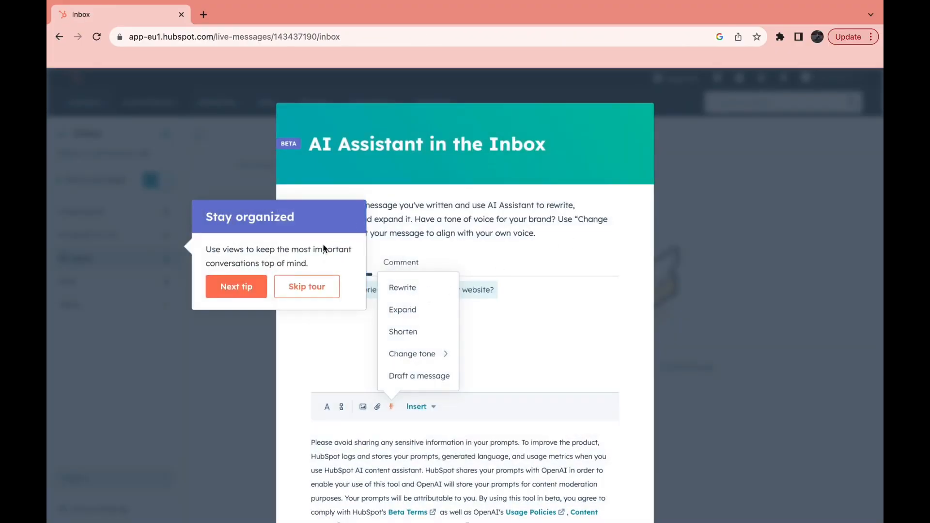
Dismiss the AI Assistant and Conversation Summary announcements in the inbox.
click(308, 286)
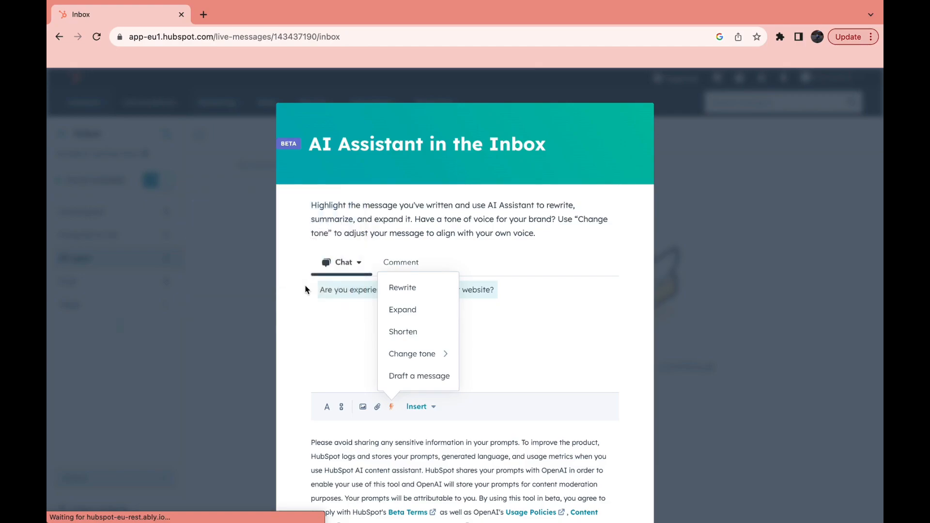
scroll(176, 355, down, 2)
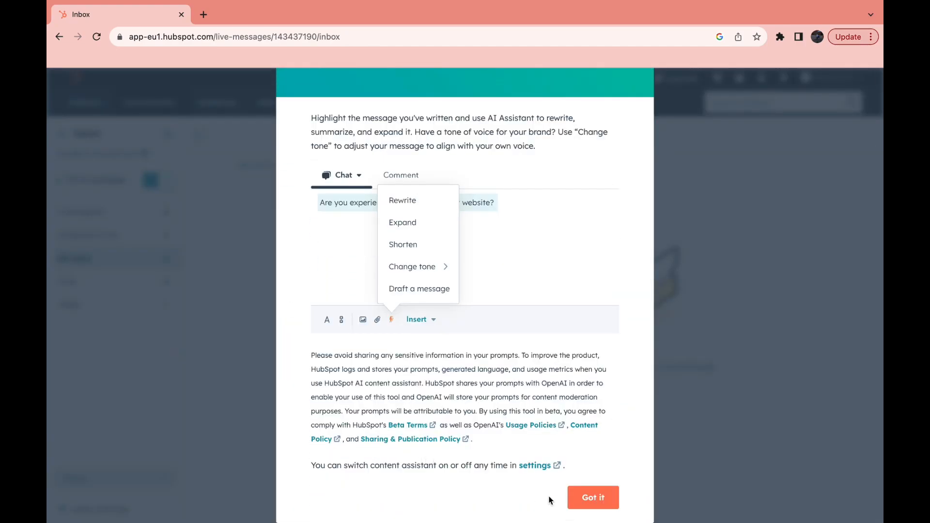
click(582, 501)
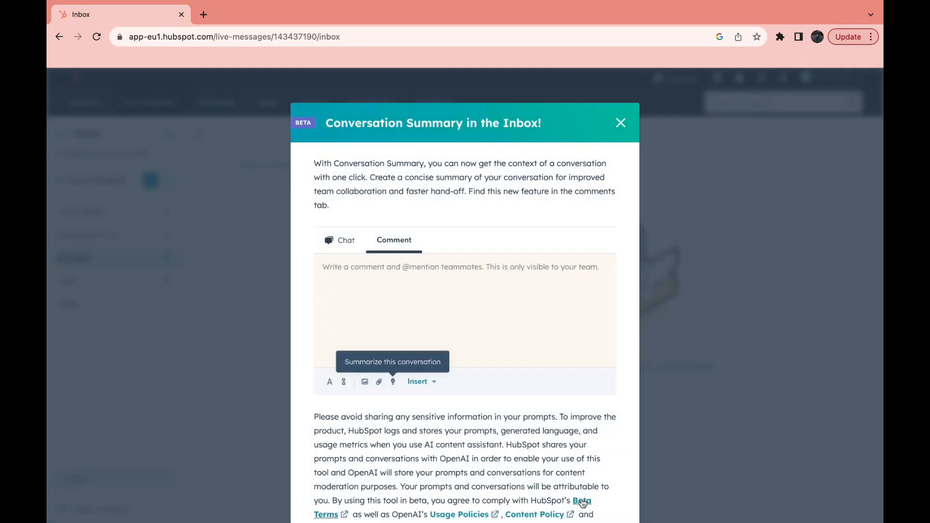
click(620, 122)
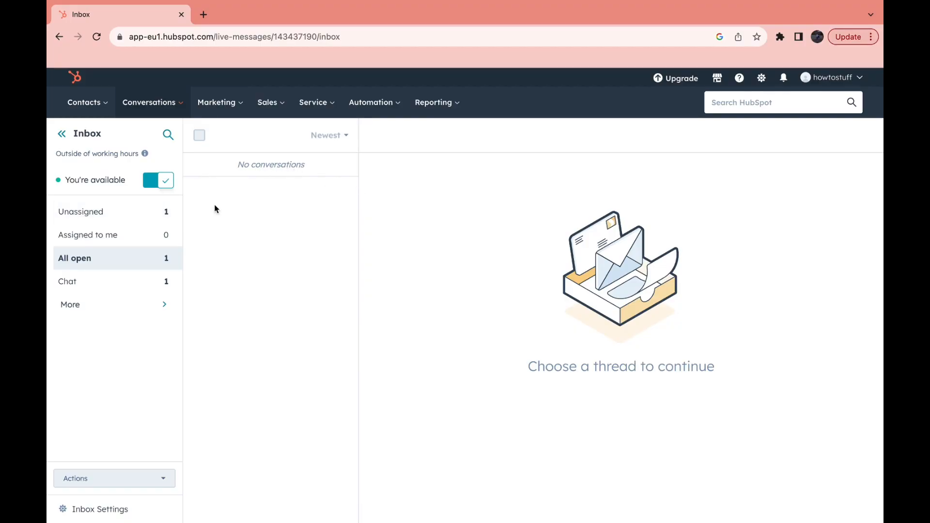
Open the unassigned sample conversation, dismiss the emoji announcement, and read the chat connection message.
click(128, 213)
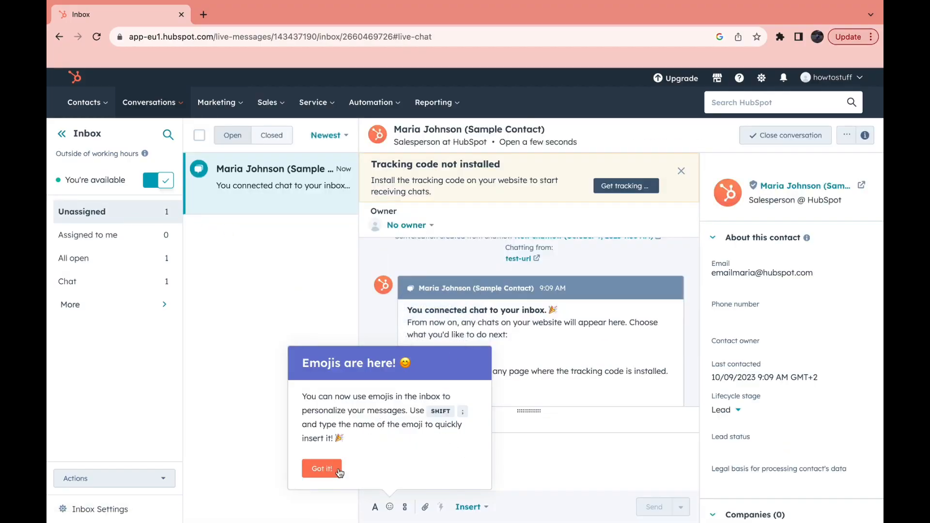
click(322, 467)
scroll(566, 333, down, 1)
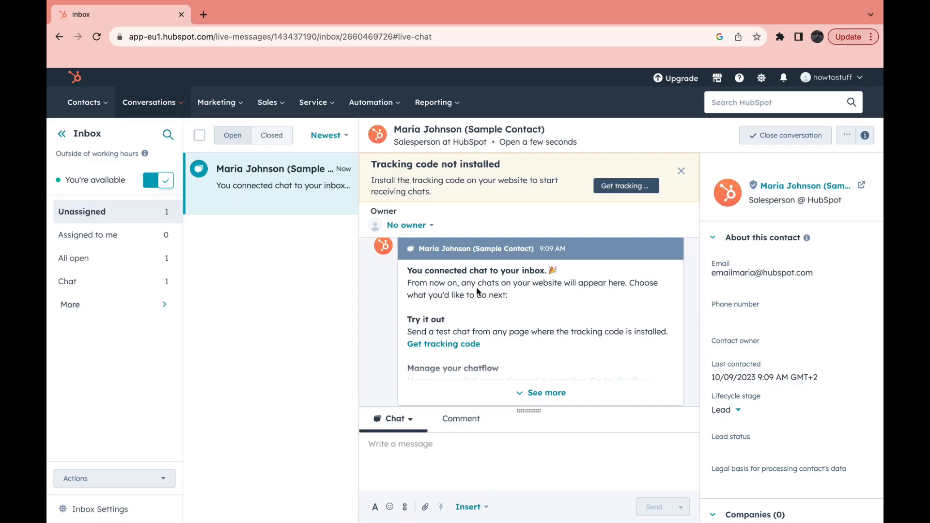
Dismiss the missing tracking code notice, and expand the sample conversation's chat connection message to read it in full.
scroll(501, 317, down, 1)
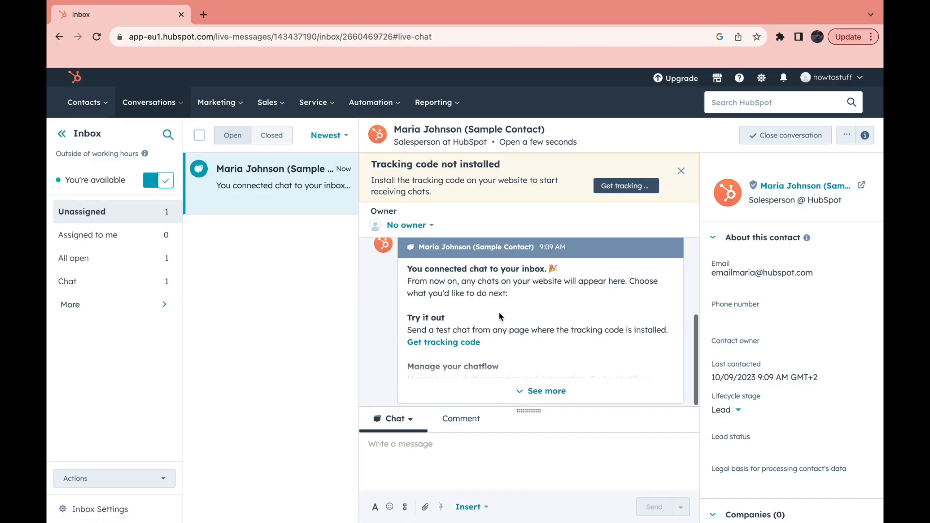
click(681, 171)
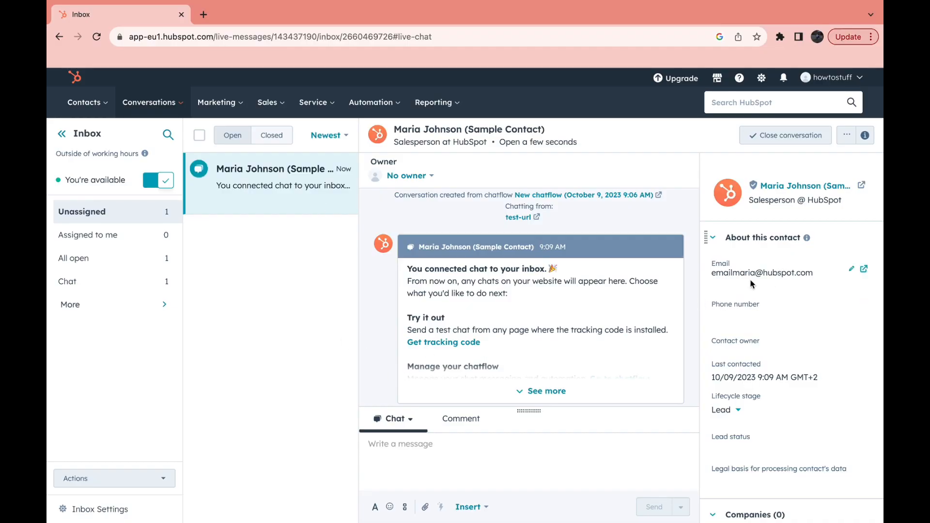
scroll(734, 320, down, 1)
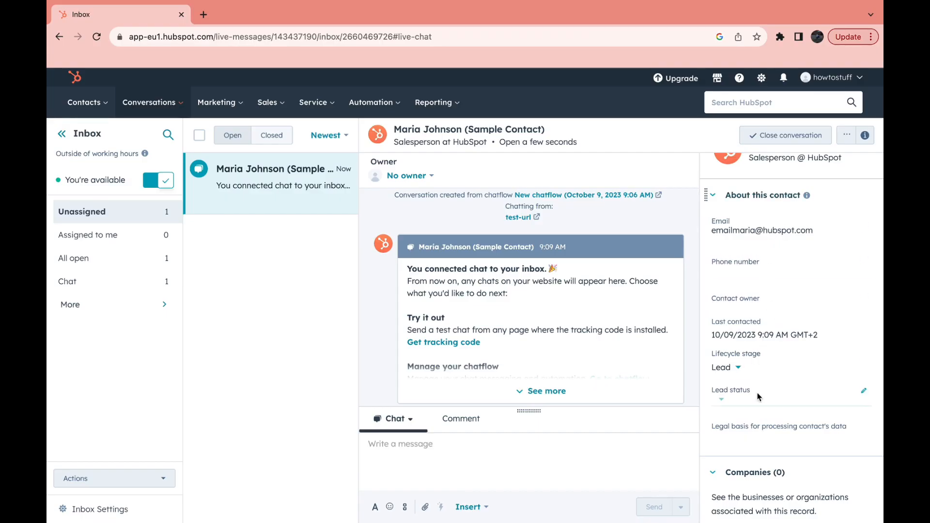
click(547, 391)
scroll(485, 388, down, 3)
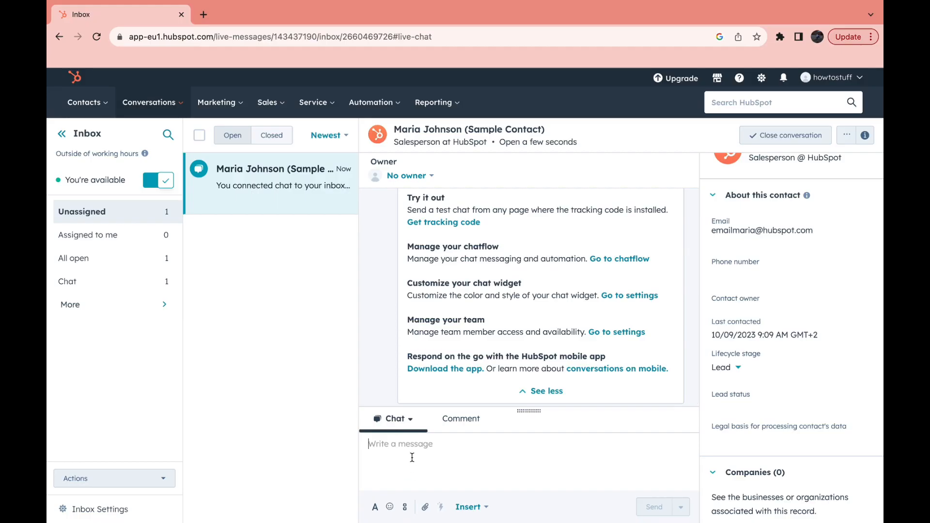
Draft the chat reply "thank you" in the sample contact's conversation.
text(thank you)
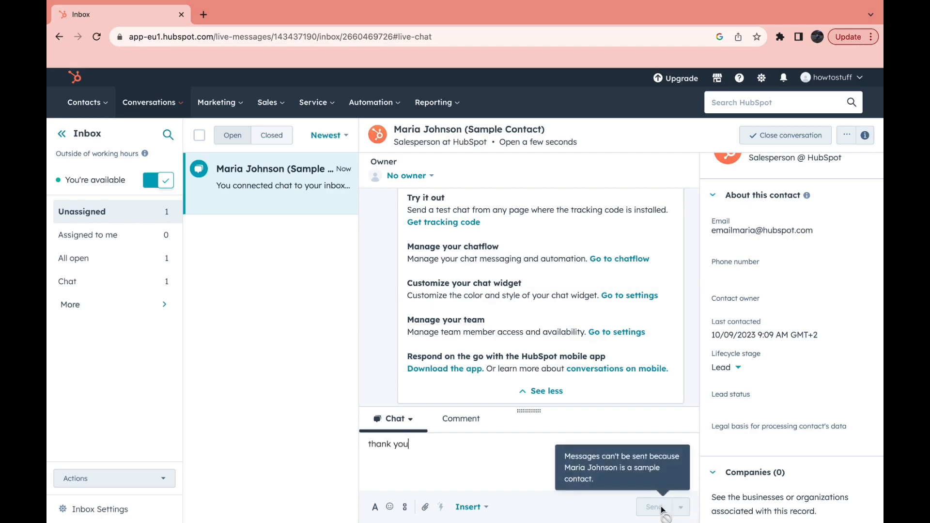
scroll(536, 297, up, 2)
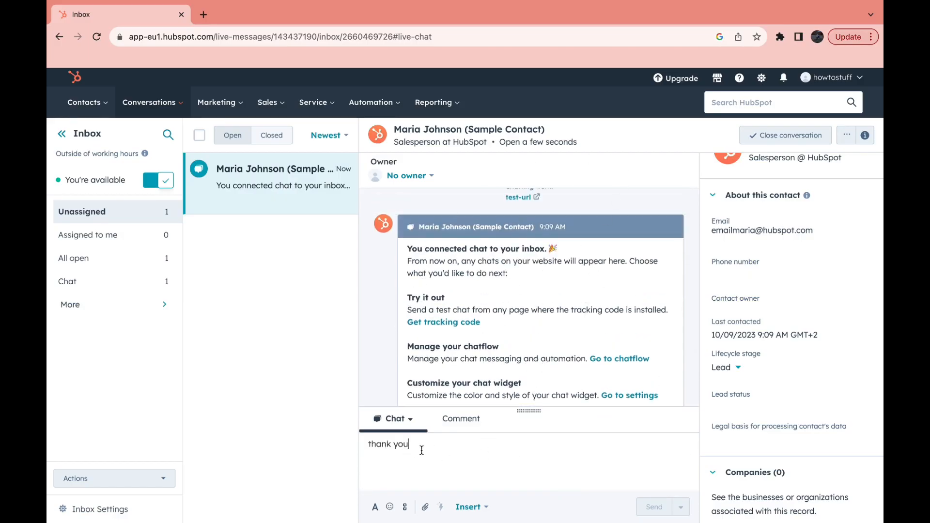
scroll(600, 320, down, 2)
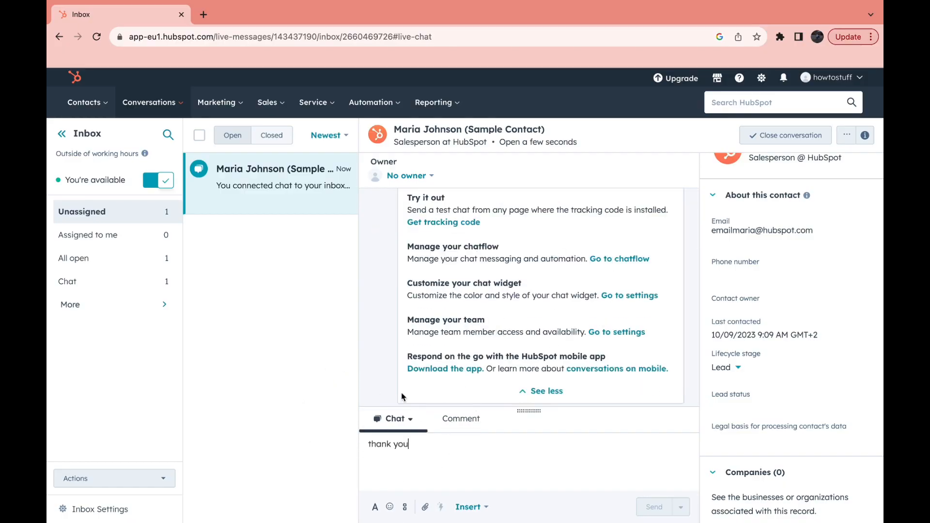
View the all open and chat conversation lists, and expand the additional inbox views.
click(94, 261)
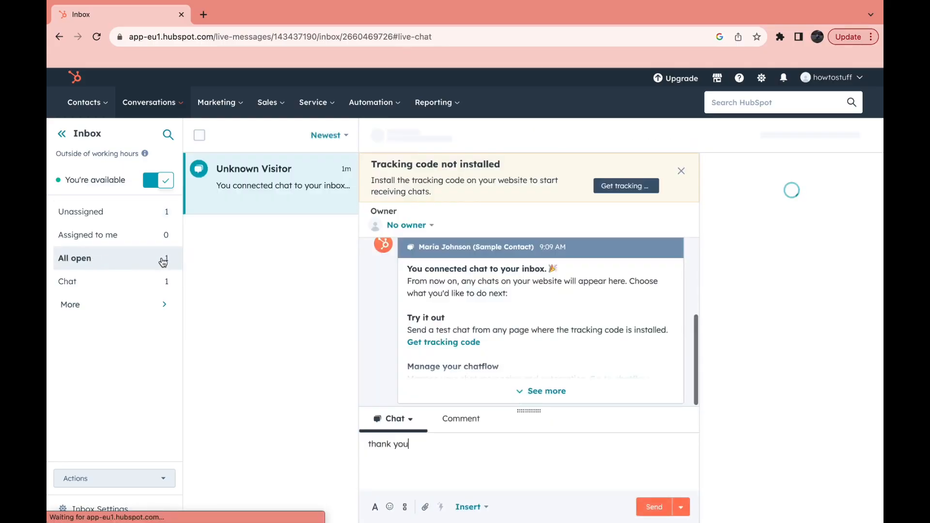
click(125, 281)
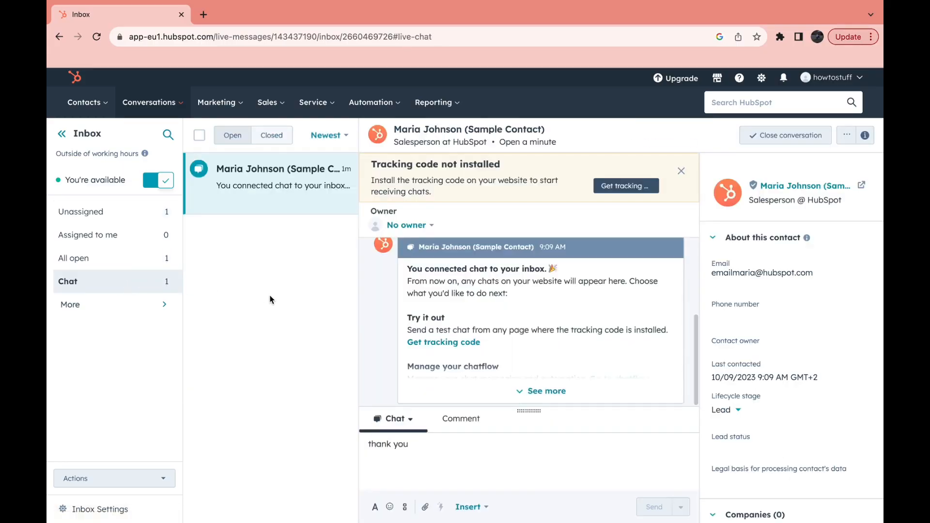
click(140, 305)
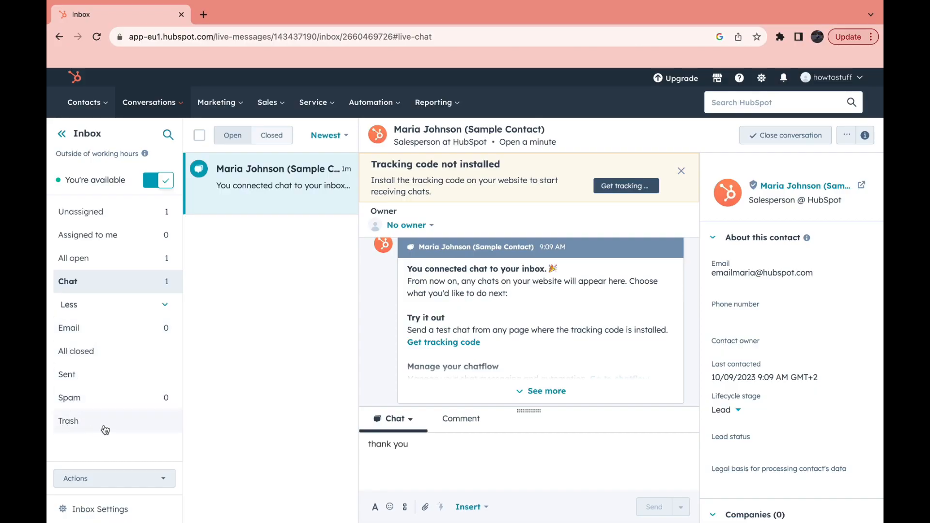
Go back to the user guide, and reopen the conversations inbox to review the sample conversation.
click(74, 77)
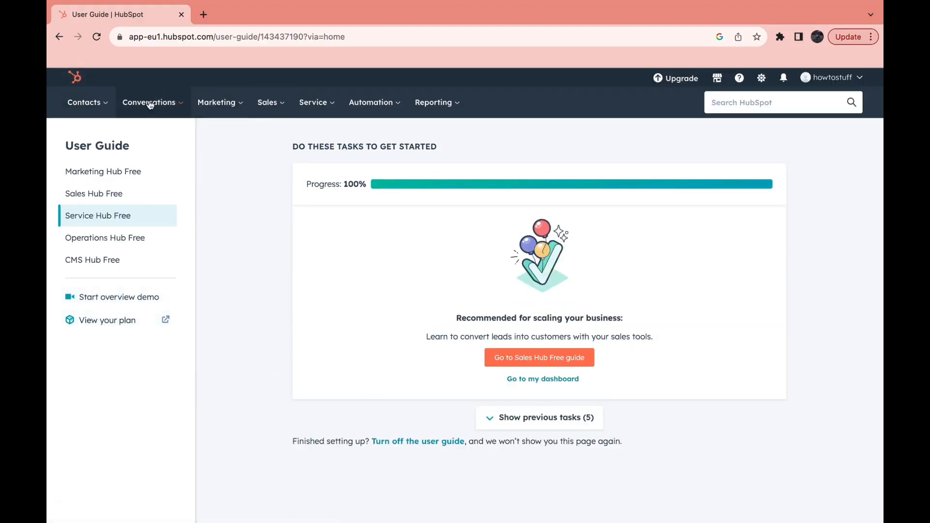
click(172, 104)
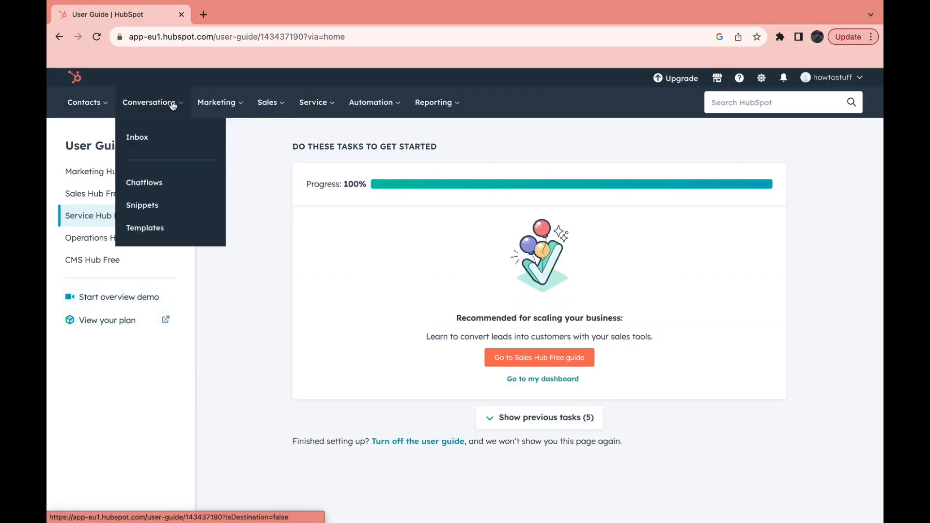
click(132, 137)
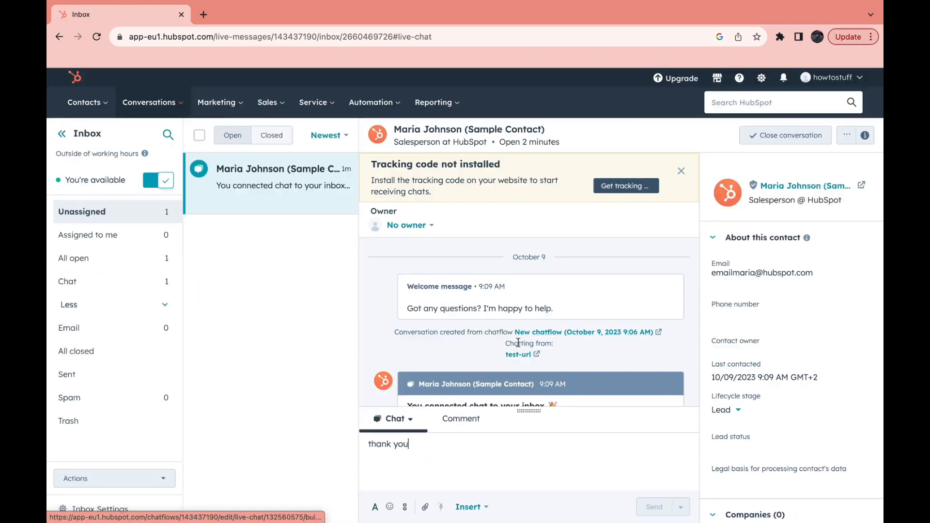
scroll(516, 359, down, 3)
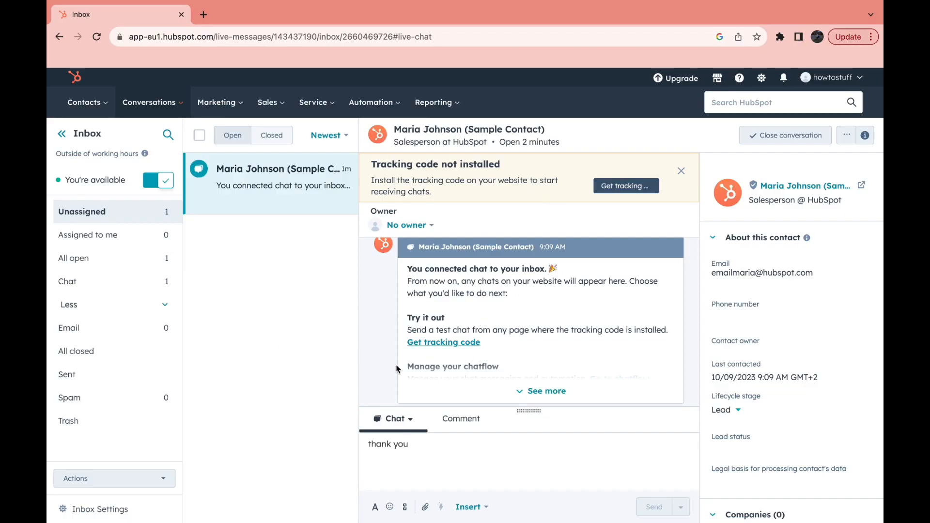
Set the inbox availability status to available.
scroll(460, 339, up, 3)
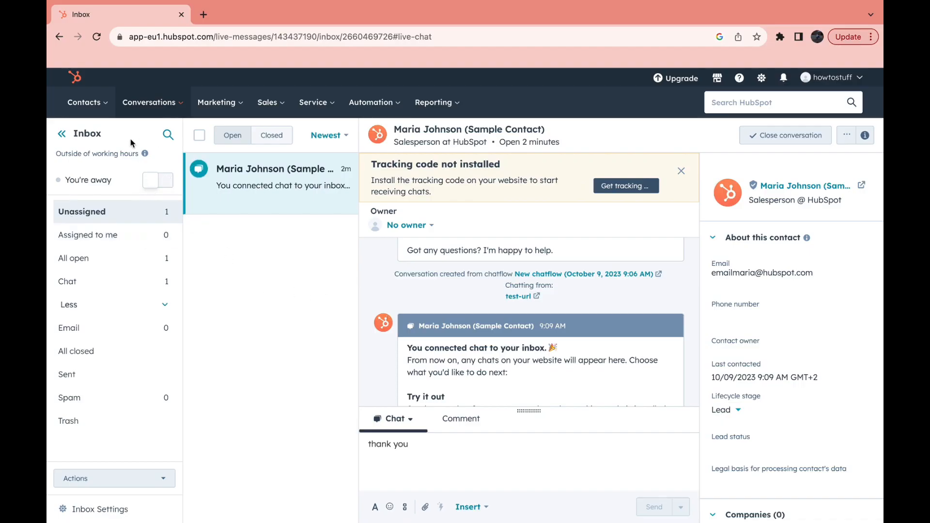
click(161, 182)
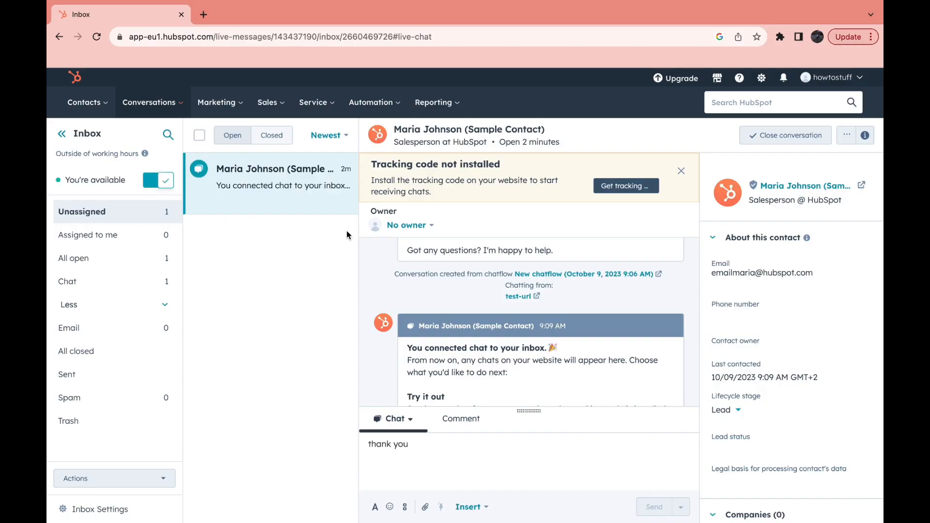
Open the inbox settings, and review the channels, fallback email, and collaboration integrations.
click(108, 508)
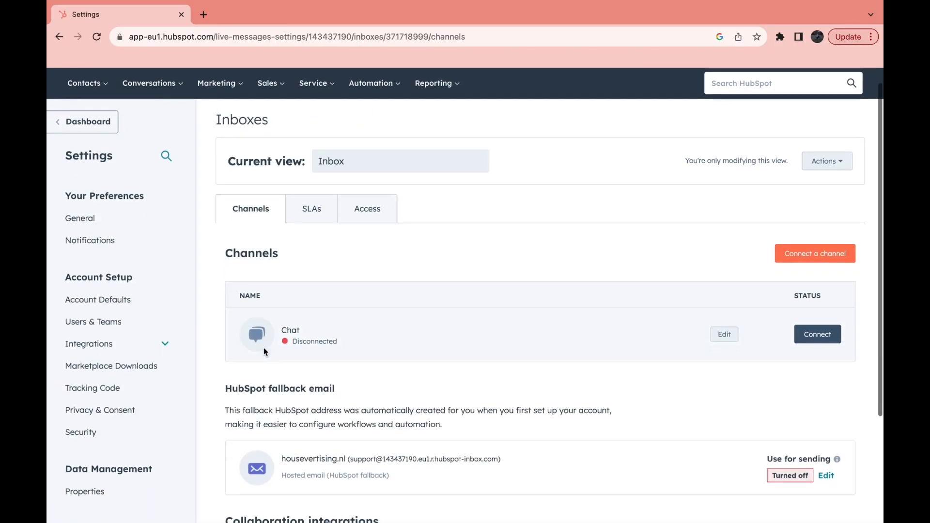
scroll(438, 271, down, 1)
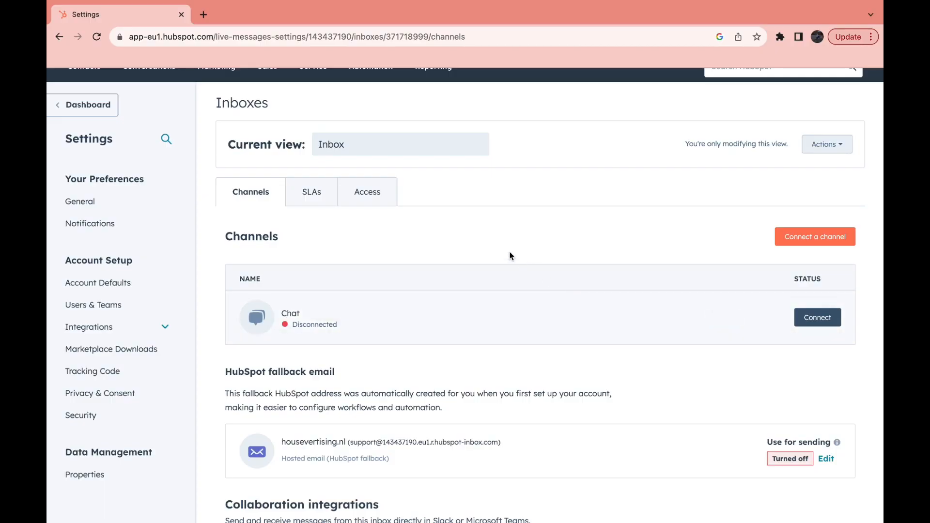
scroll(237, 370, down, 3)
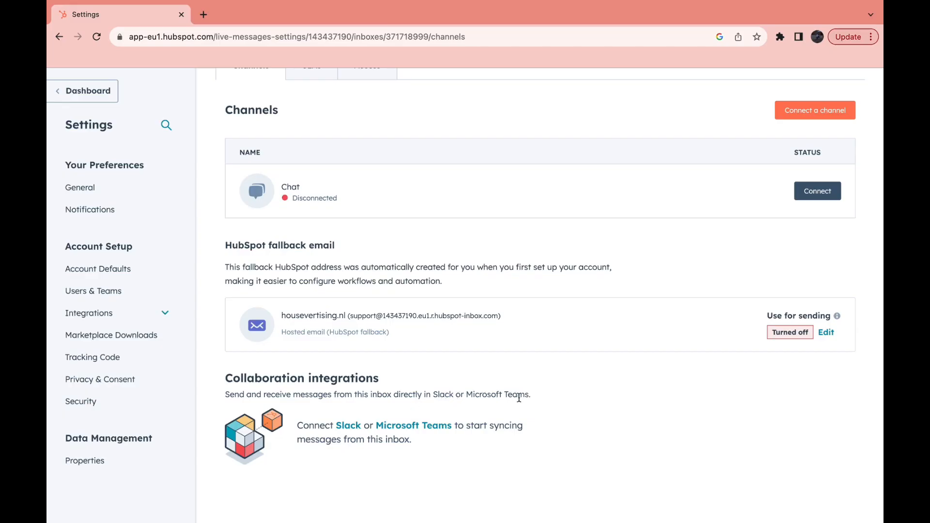
View the Slack integration's marketplace page, and return to the inbox channel settings.
click(349, 425)
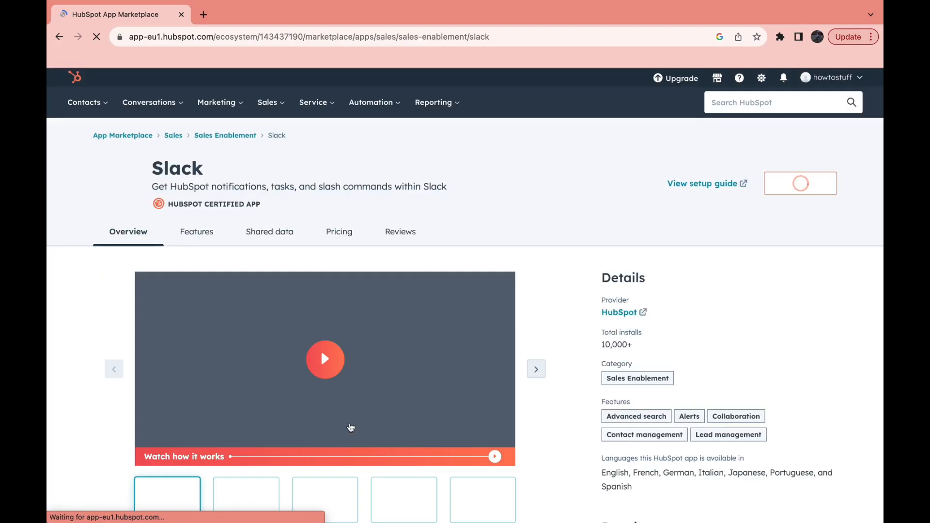
scroll(351, 427, down, 4)
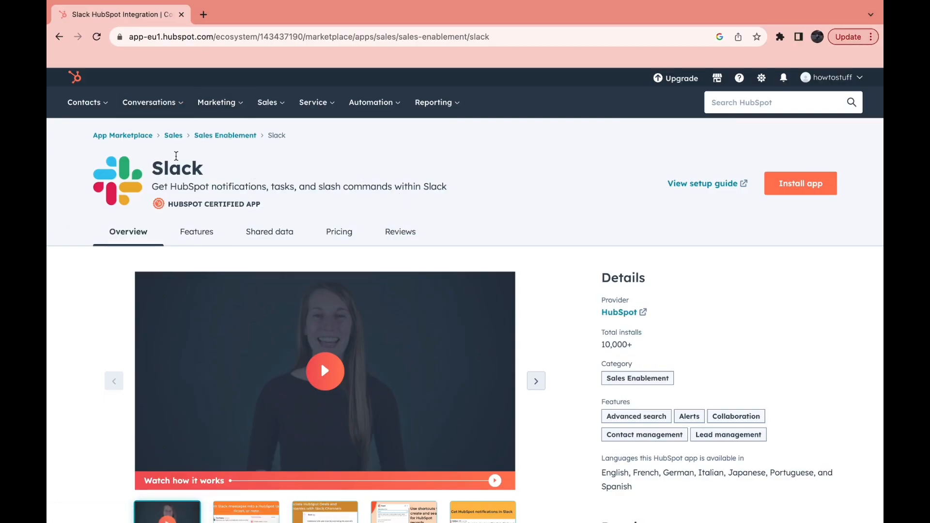
click(59, 37)
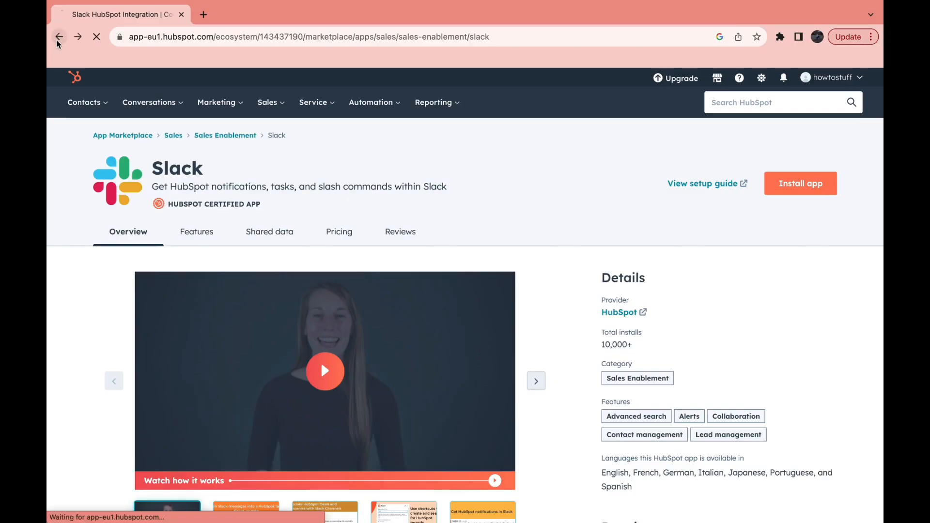
click(383, 91)
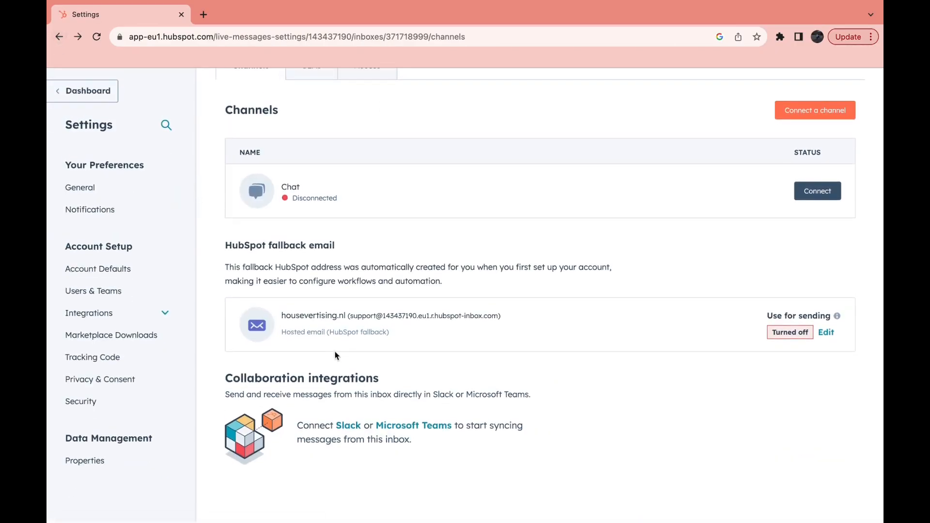
scroll(490, 301, up, 4)
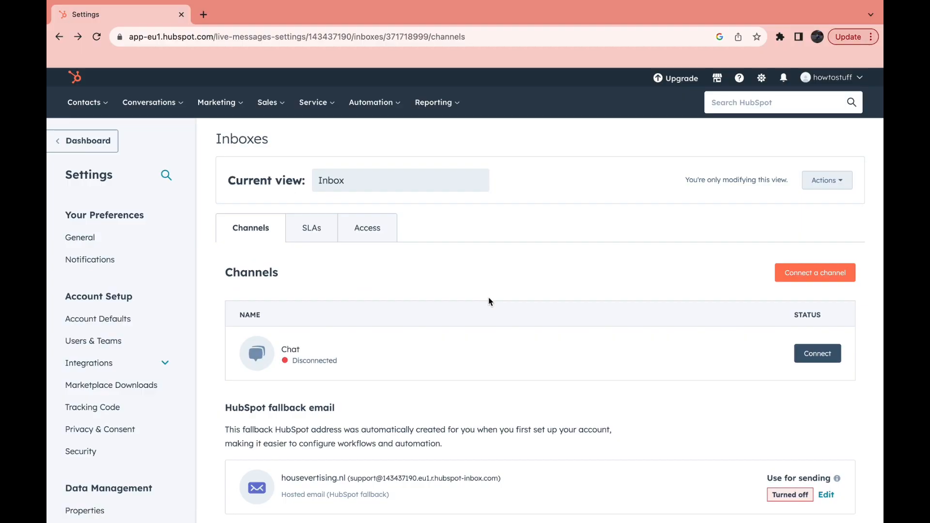